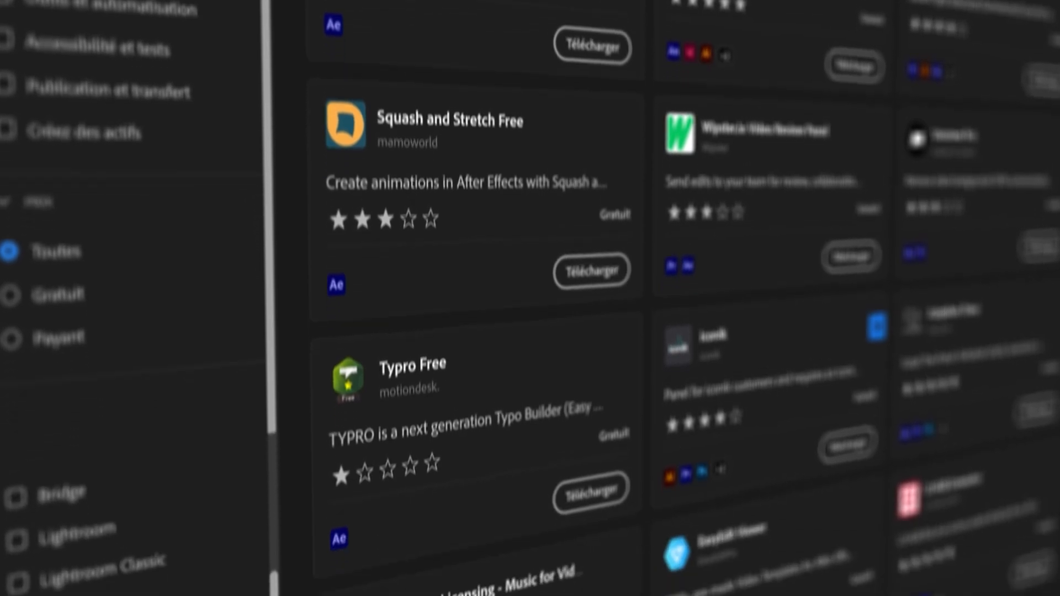
Browse the plugin catalogue for After Effects extensions and scripts
scroll(530, 298, down, 7)
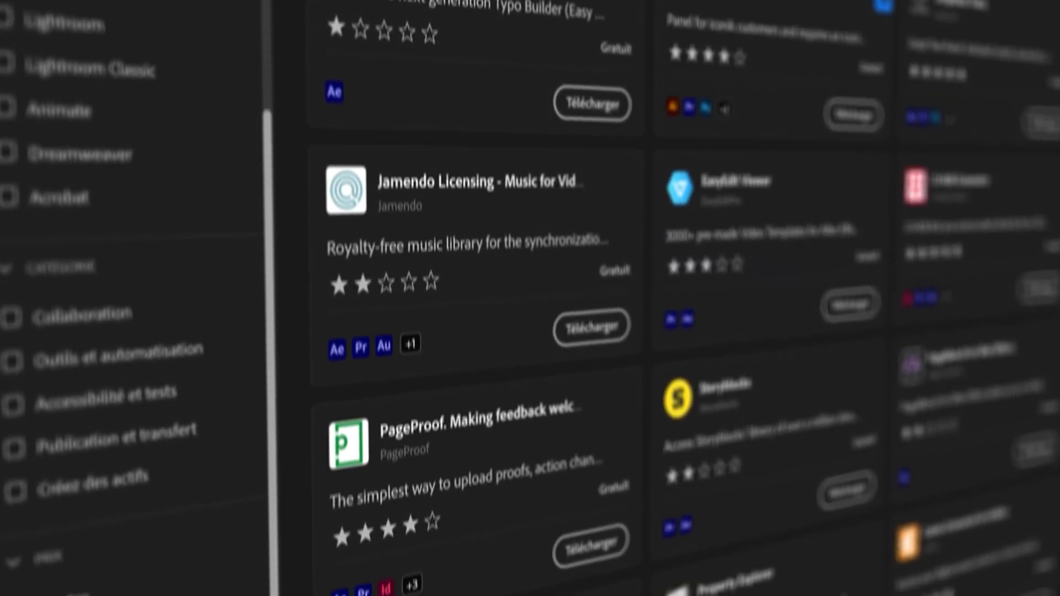
scroll(530, 298, down, 9)
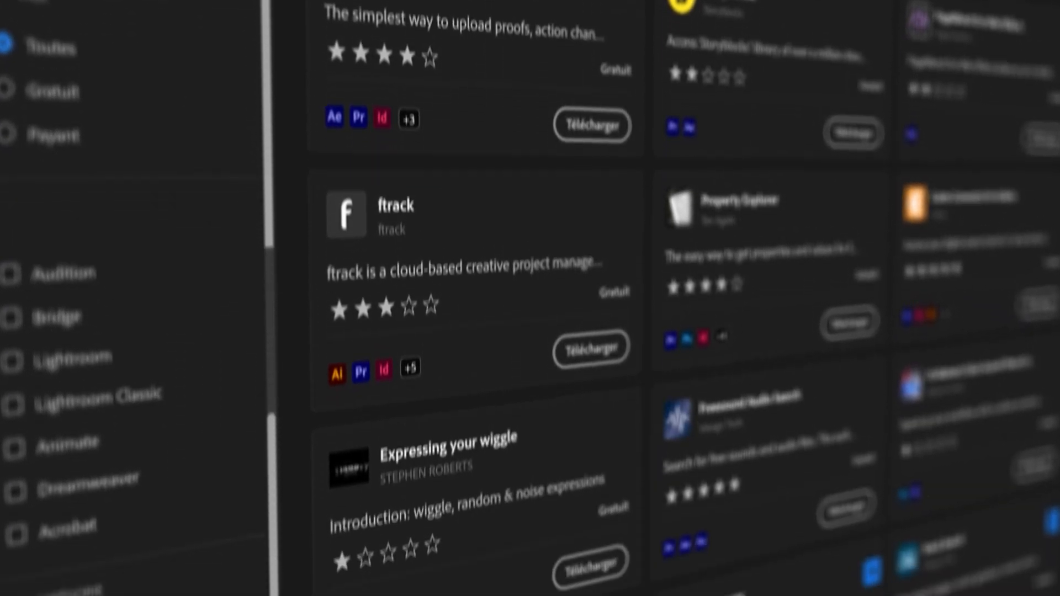
scroll(530, 298, down, 8)
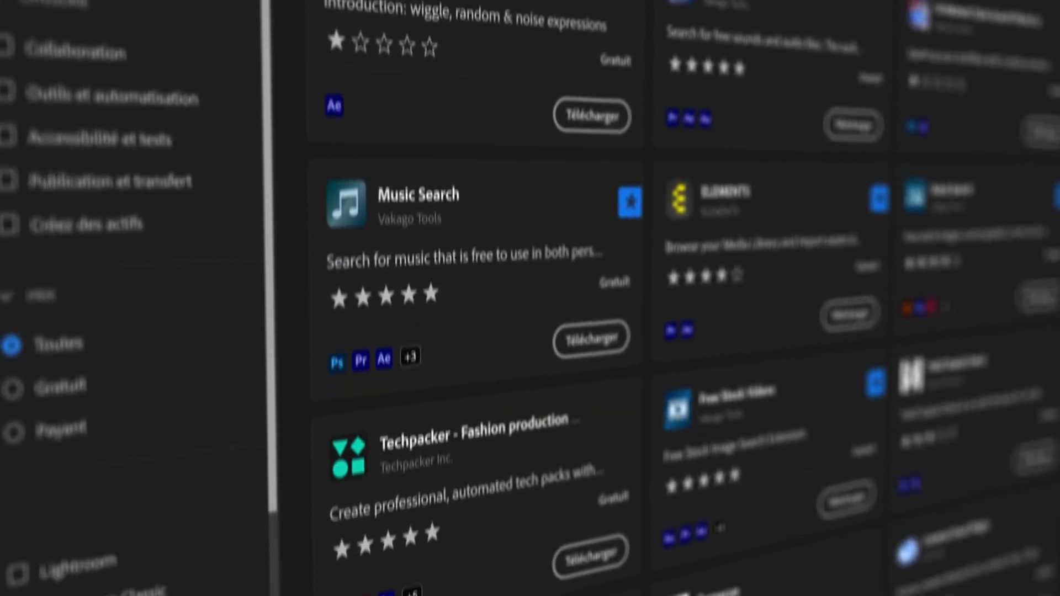
scroll(530, 298, down, 10)
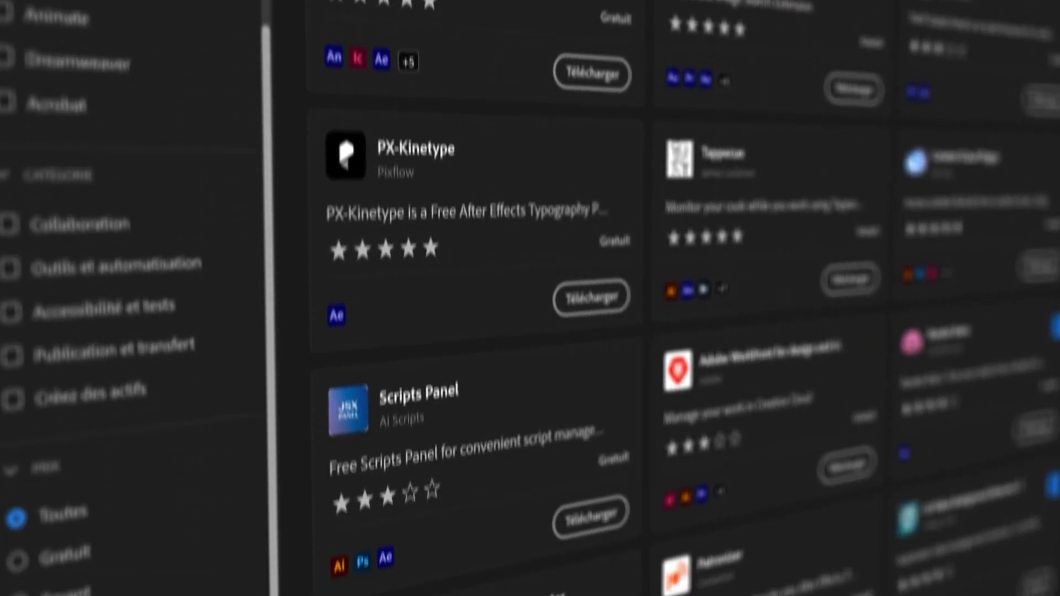
scroll(530, 298, down, 3)
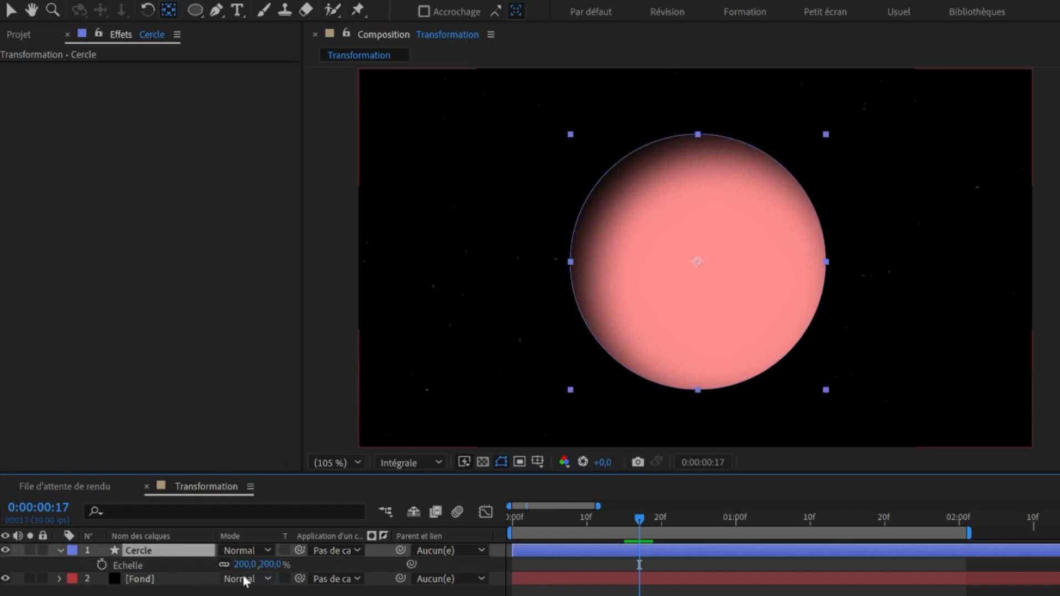
In After Effects, try scaling the Cercle layer with its anchor point at different positions
drag(243, 564, 205, 572)
key(ctrl+z)
drag(655, 221, 654, 217)
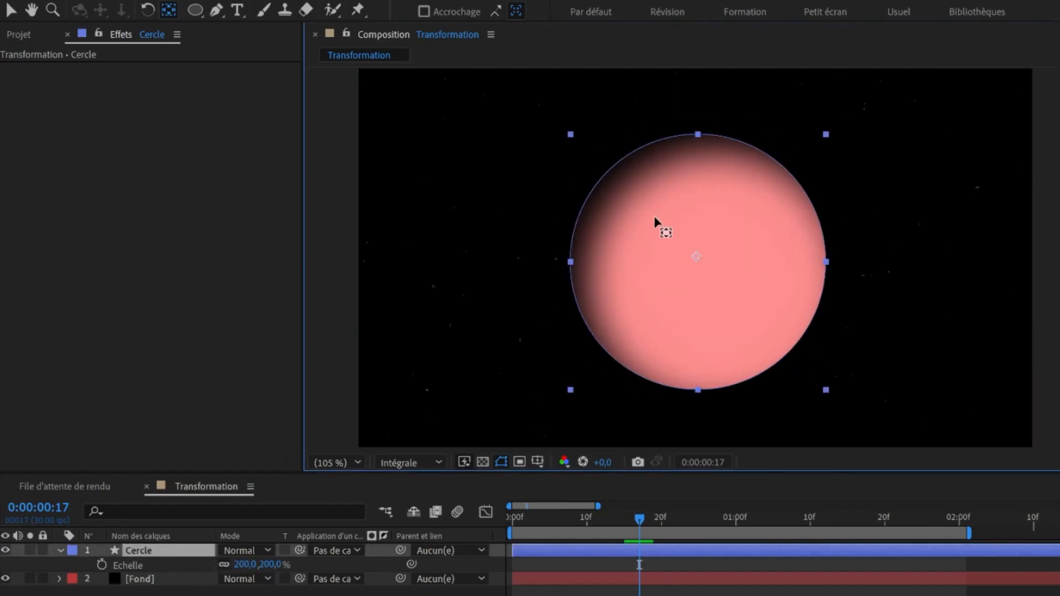
drag(243, 564, 234, 529)
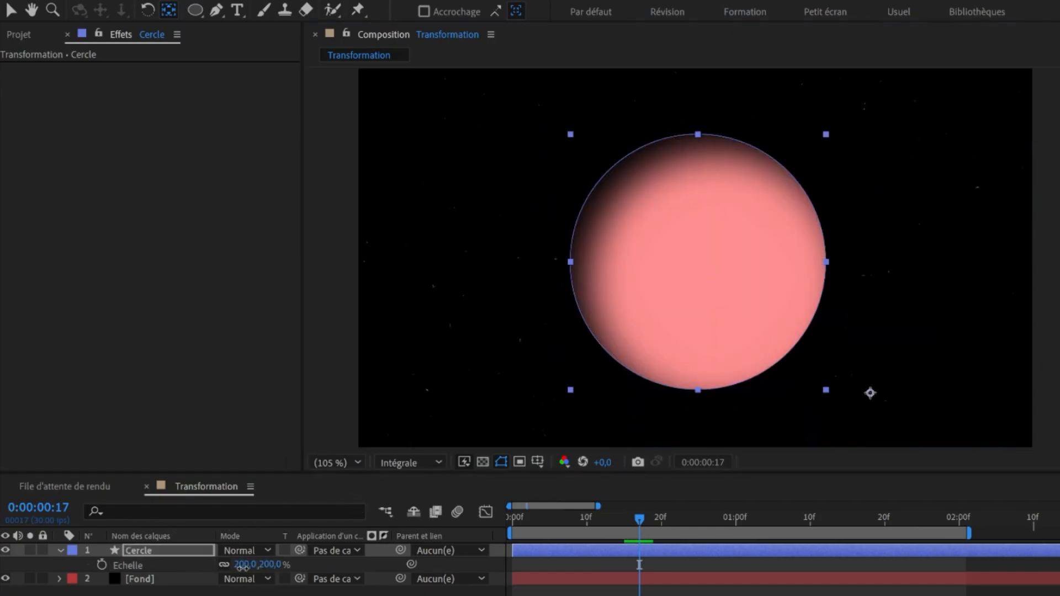
drag(243, 566, 213, 565)
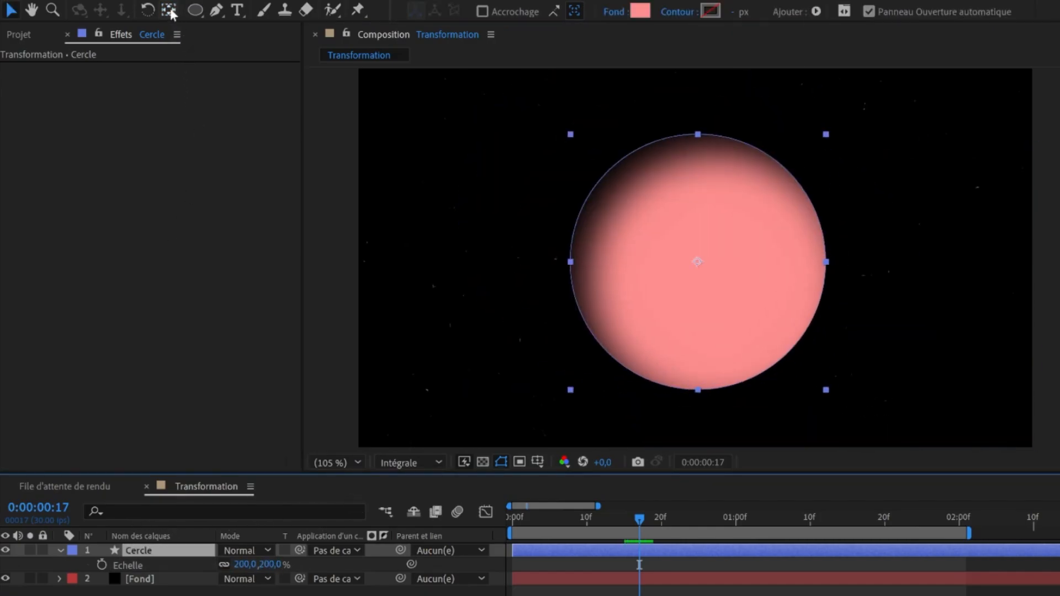
Move the Cercle layer's anchor point to several spots around the circle with the Pan Behind tool
click(170, 11)
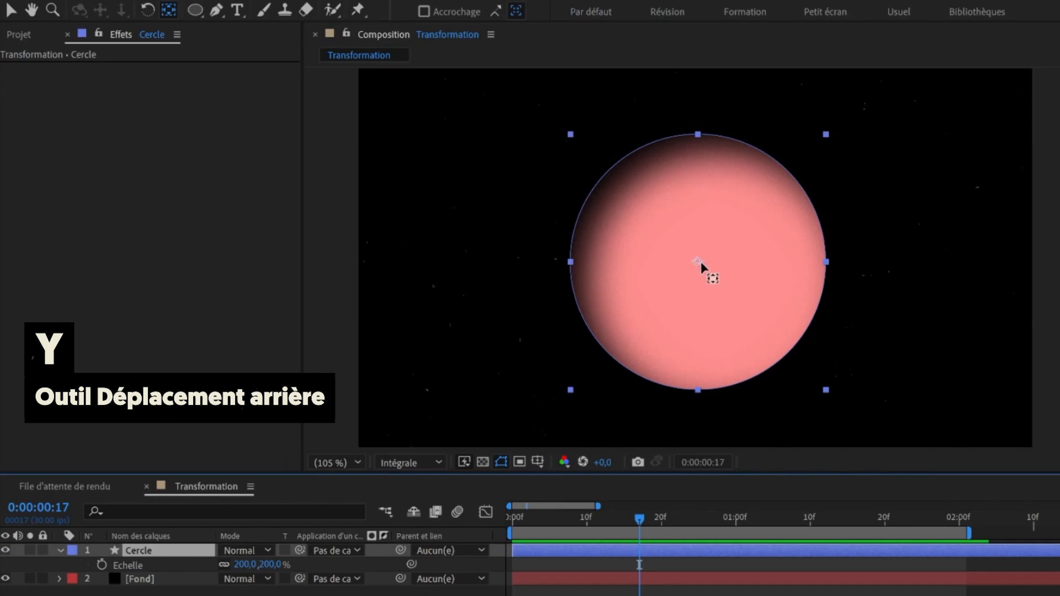
drag(697, 262, 713, 249)
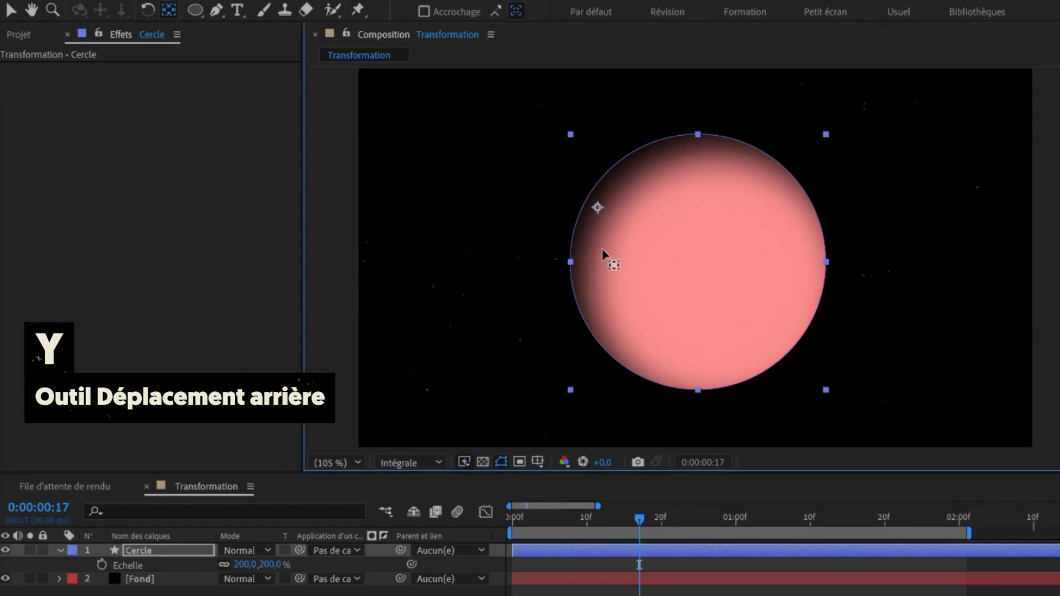
drag(719, 325, 803, 180)
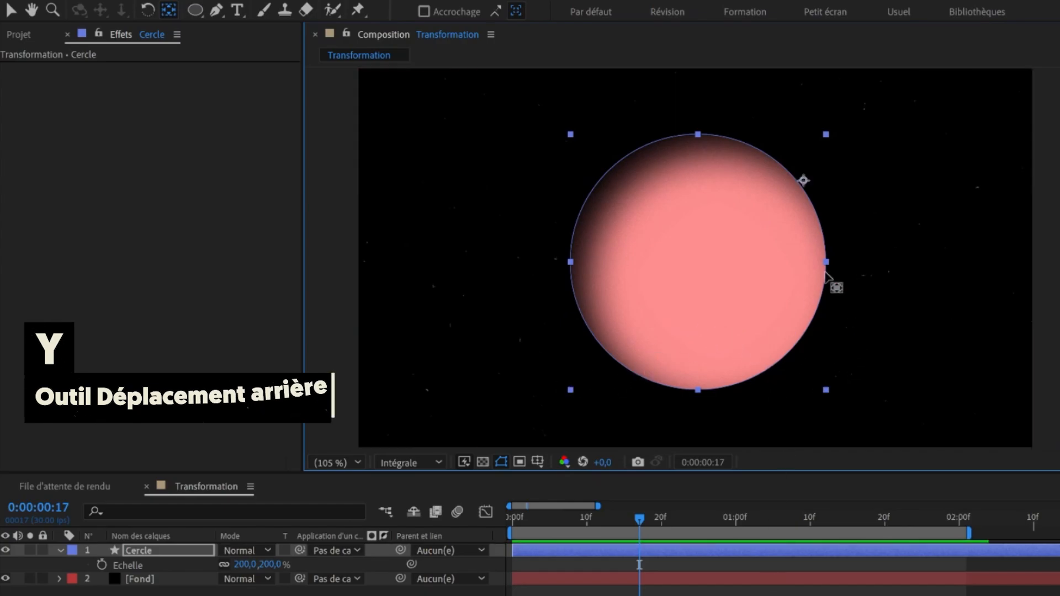
drag(702, 231, 700, 277)
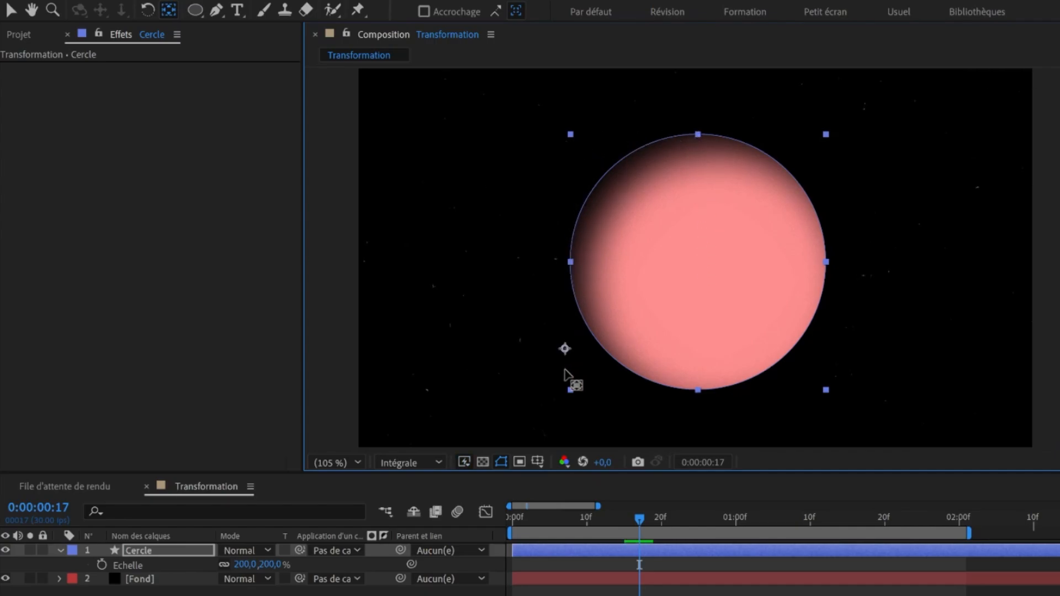
Centre the Cercle layer's anchor point in the circle and undo the extra anchor move
ctrl+double_click(169, 9)
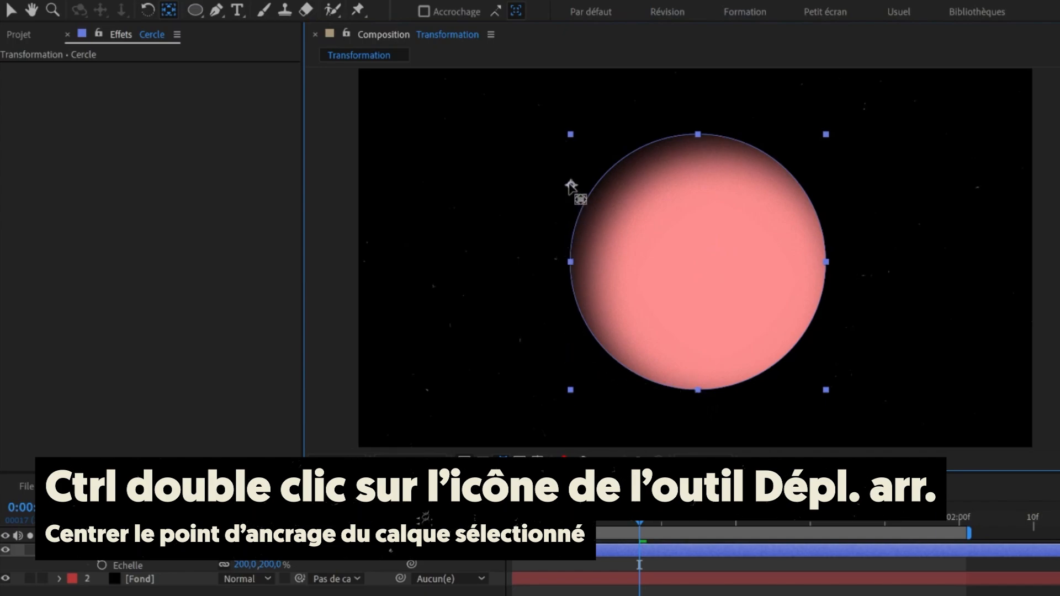
drag(741, 167, 728, 263)
key(ctrl+z)
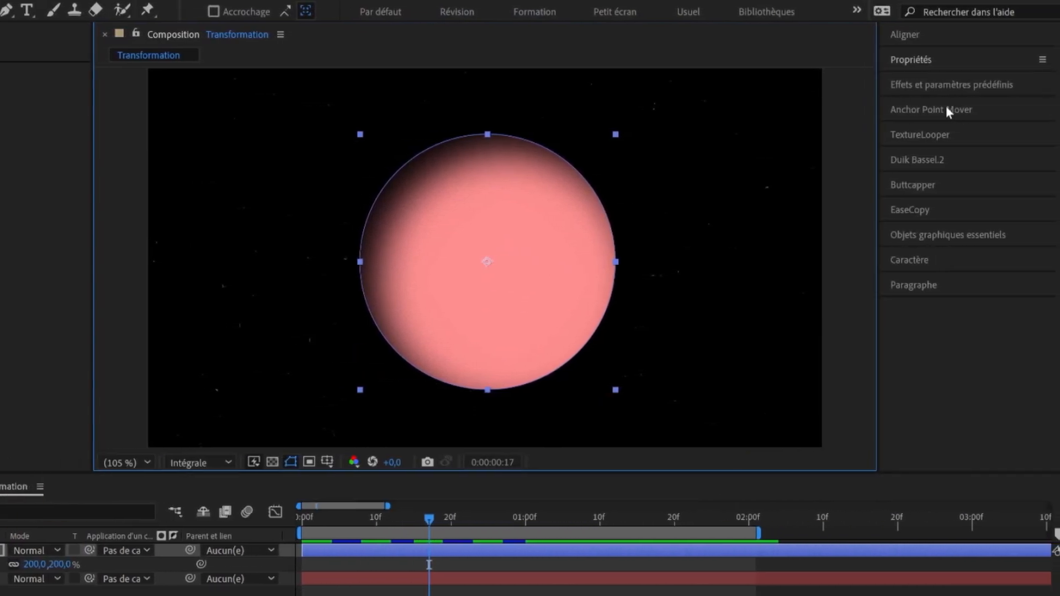
Shift the Cercle layer's anchor point below the circle's centre and recentre it with Anchor Point Mover
click(944, 106)
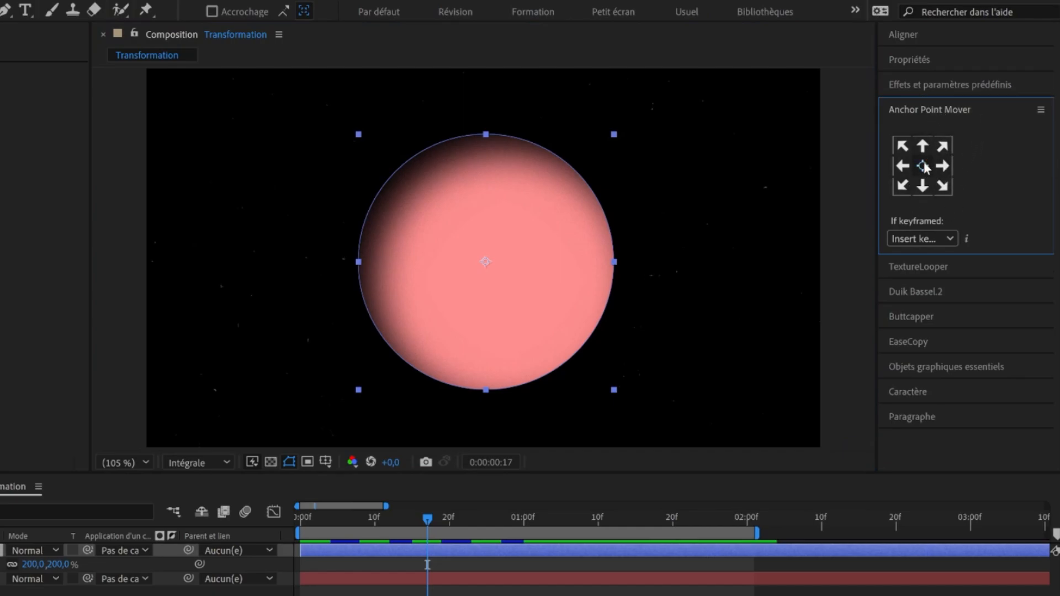
drag(484, 269, 509, 309)
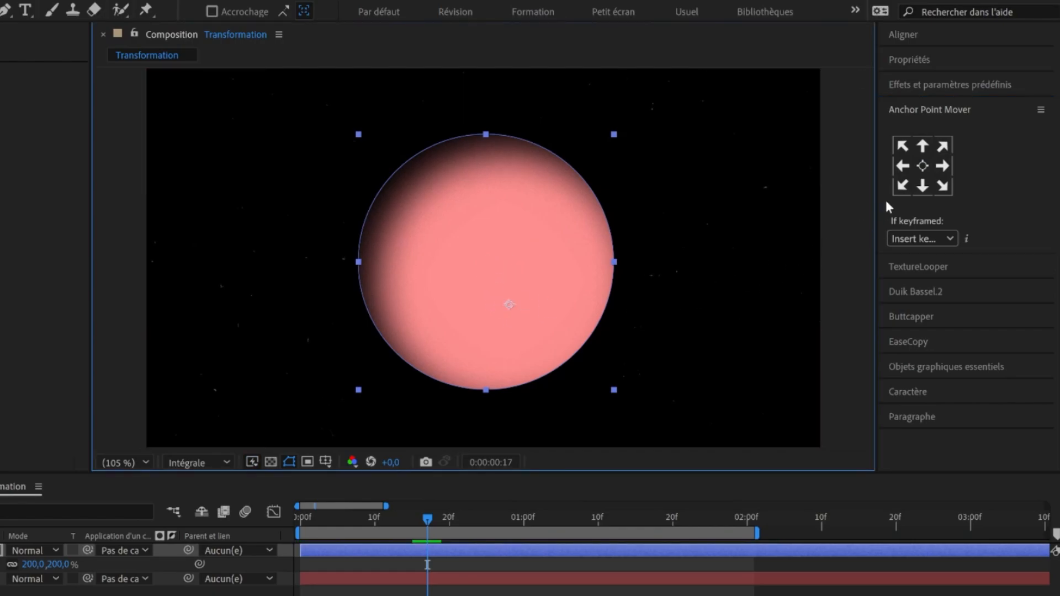
click(922, 166)
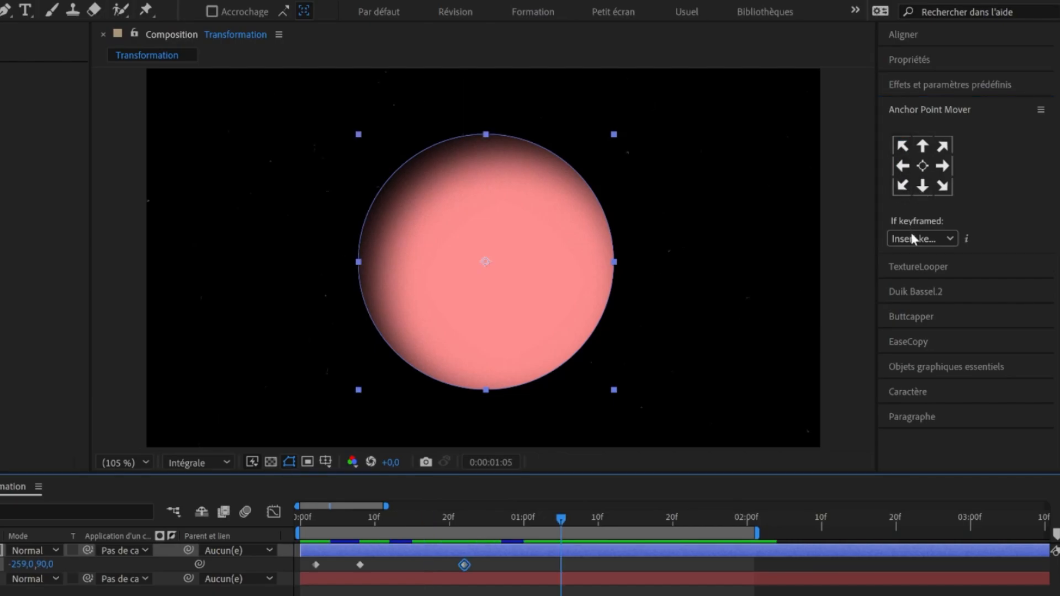
Add a centred anchor point keyframe at 0:00:01:05 with Anchor Point Mover and change its handling option for keyframed layers
click(912, 238)
click(922, 166)
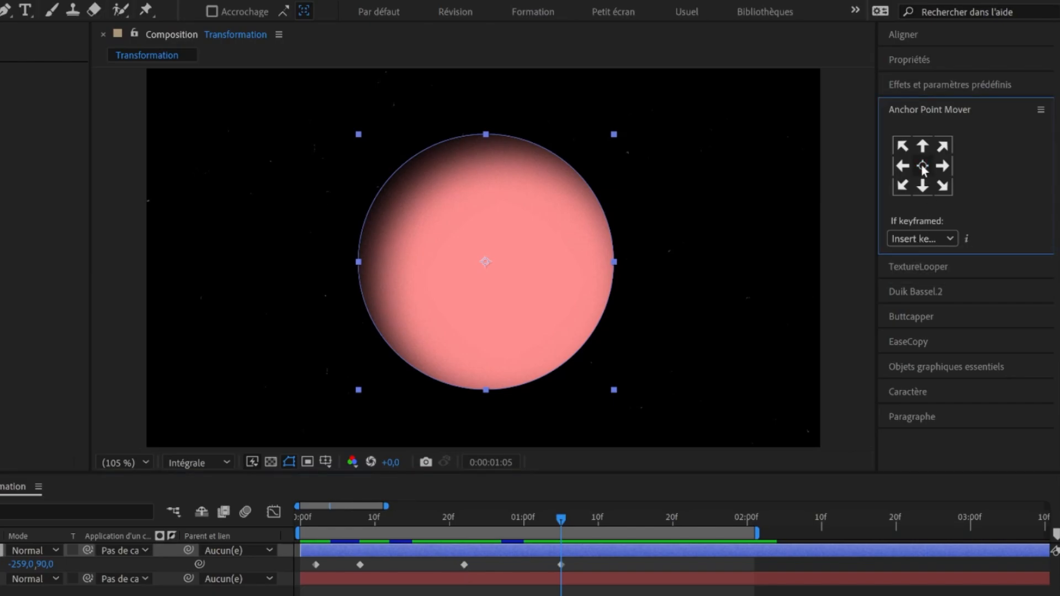
click(911, 238)
click(927, 273)
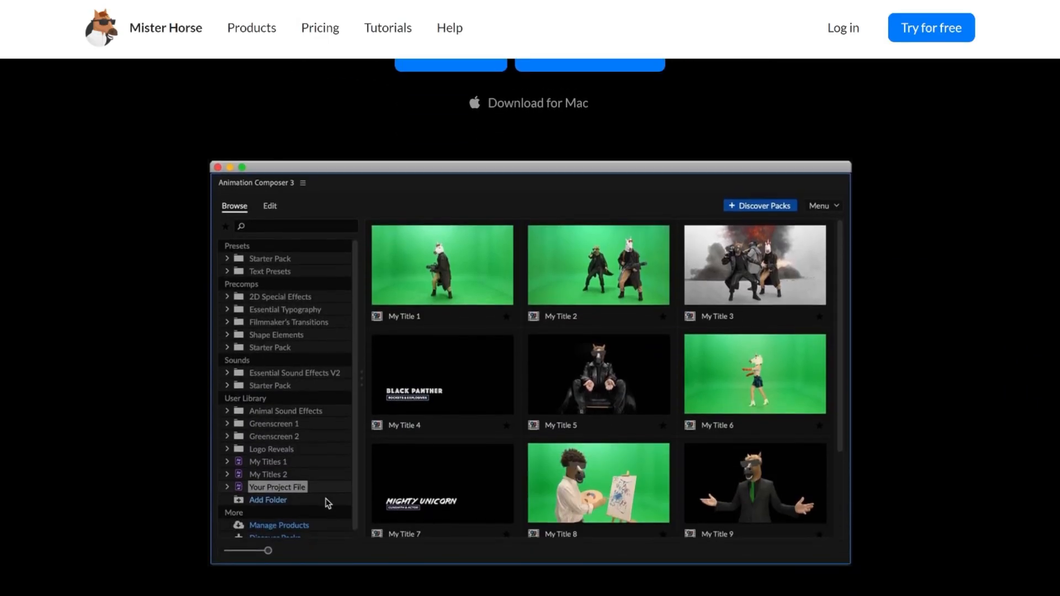
Review the Animation Composer product page on the Mister Horse website, from the interface preview down to the compatibility requirements
scroll(530, 298, down, 10)
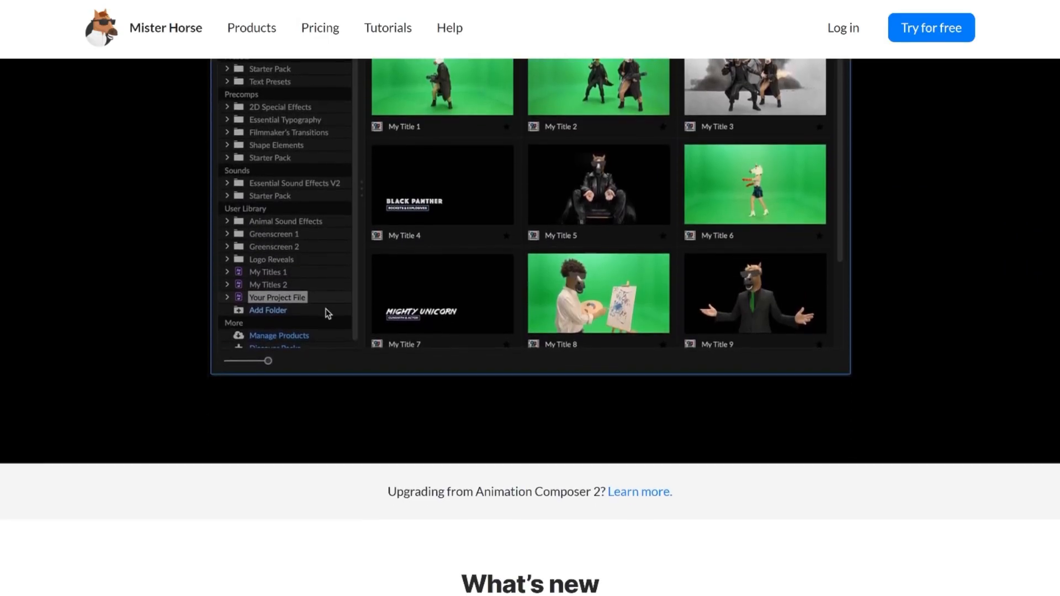
scroll(530, 298, down, 15)
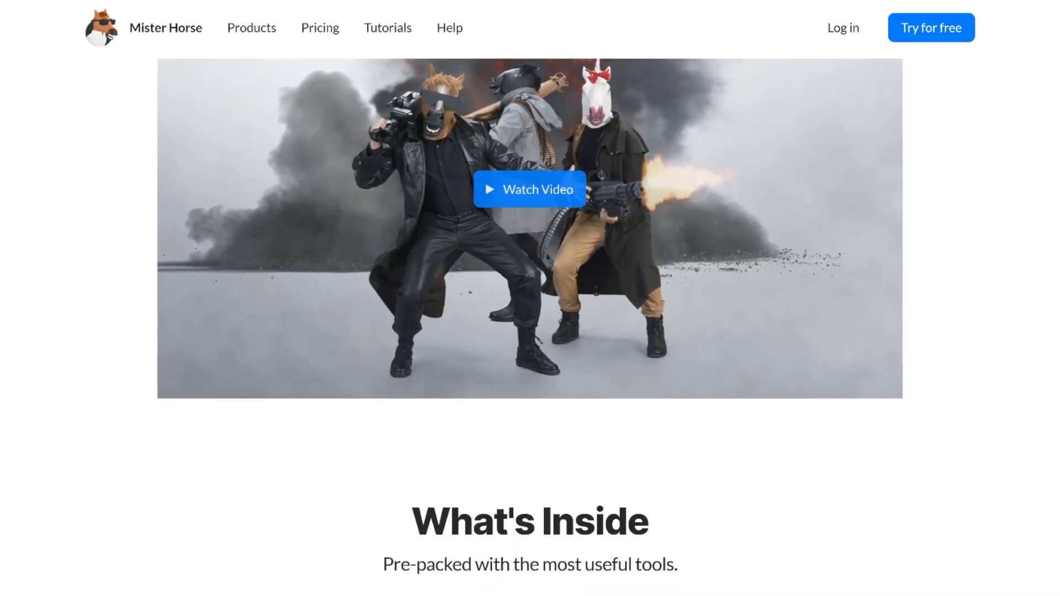
scroll(529, 298, down, 15)
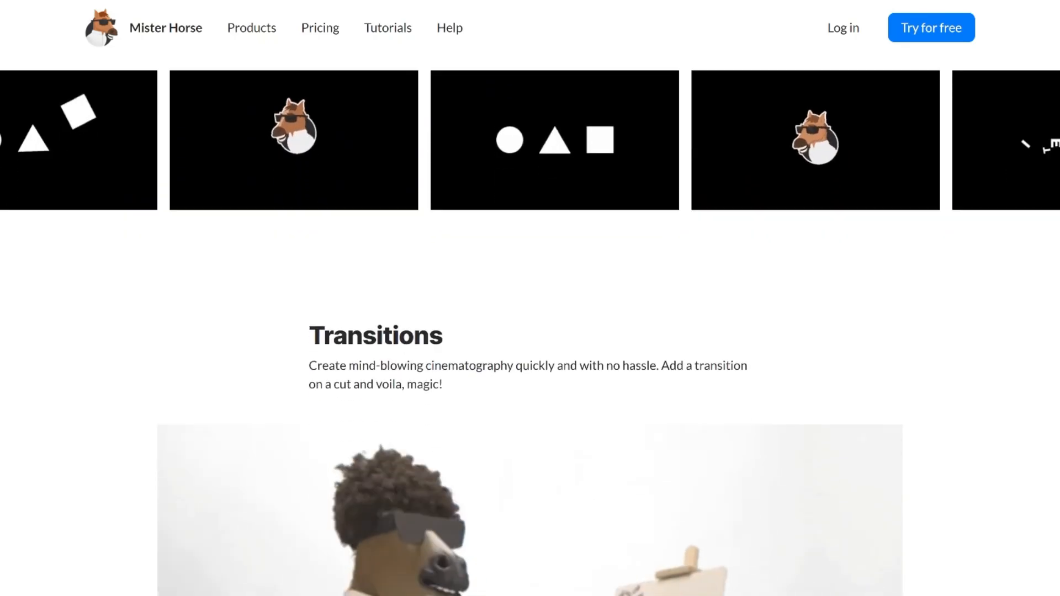
scroll(530, 298, down, 15)
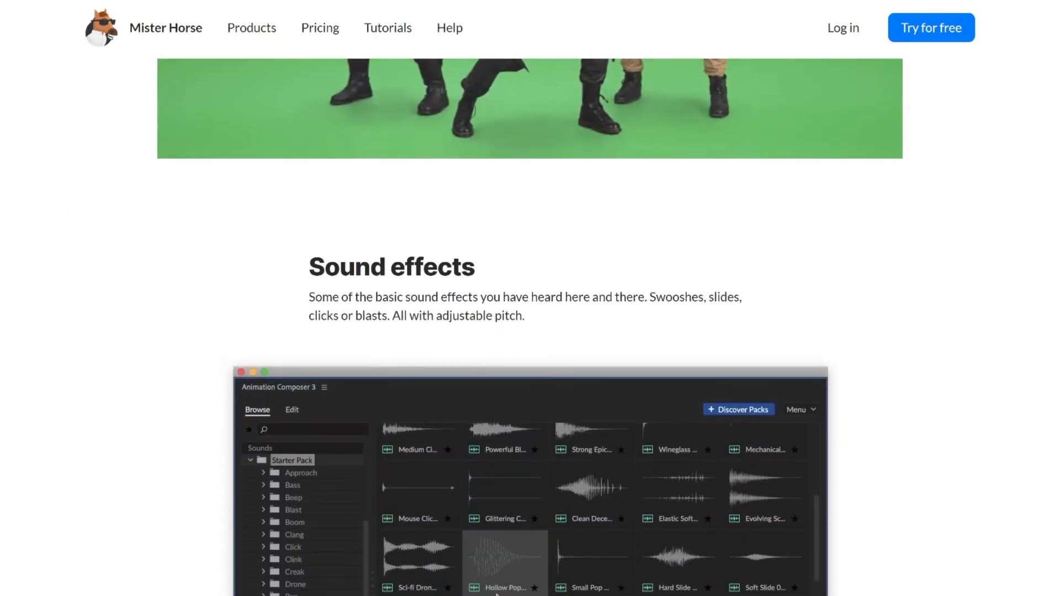
scroll(530, 298, down, 15)
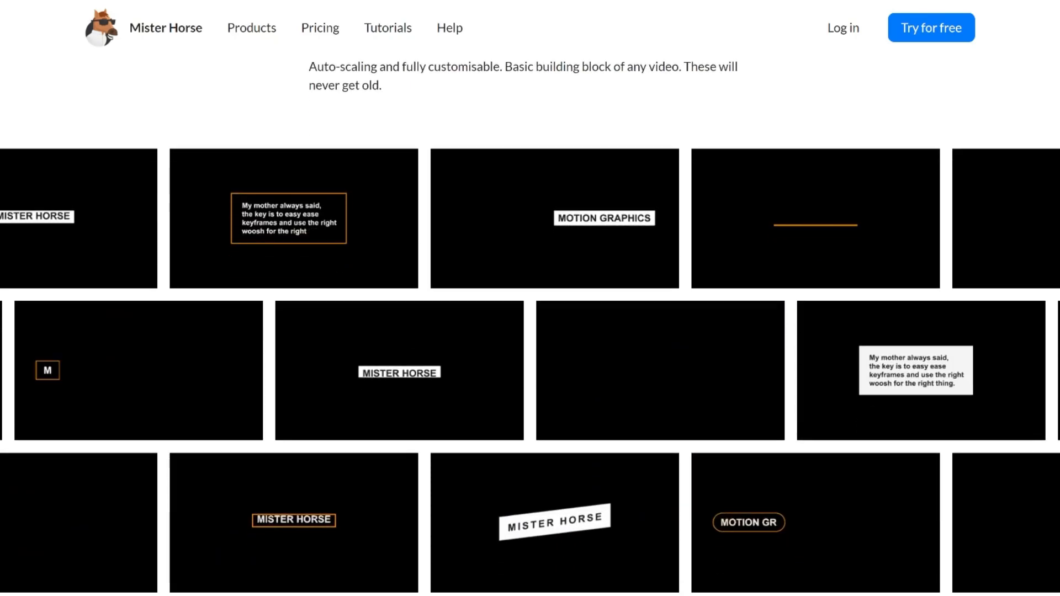
scroll(530, 298, down, 15)
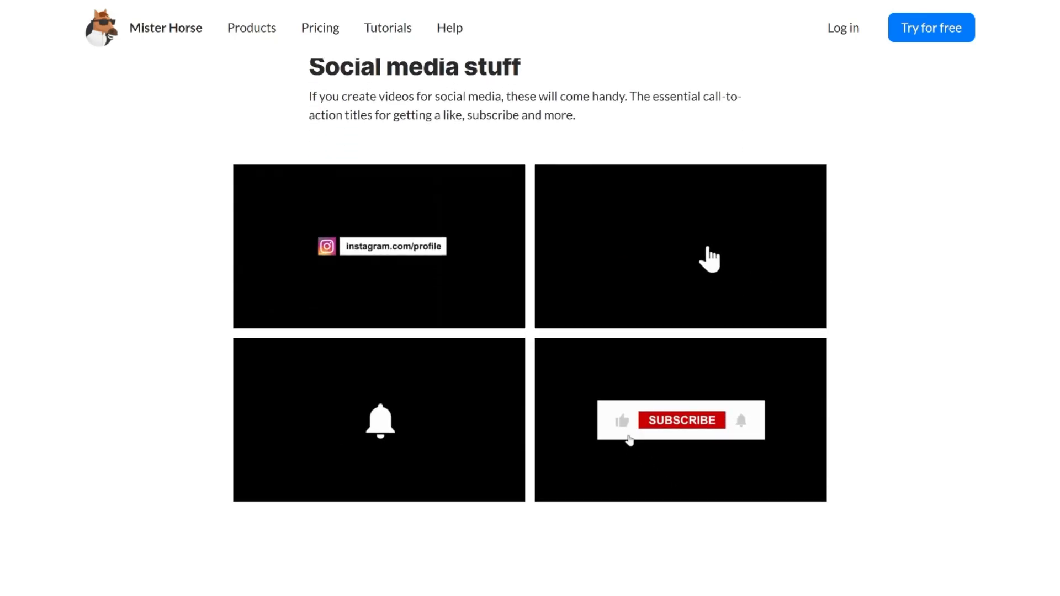
scroll(530, 298, down, 15)
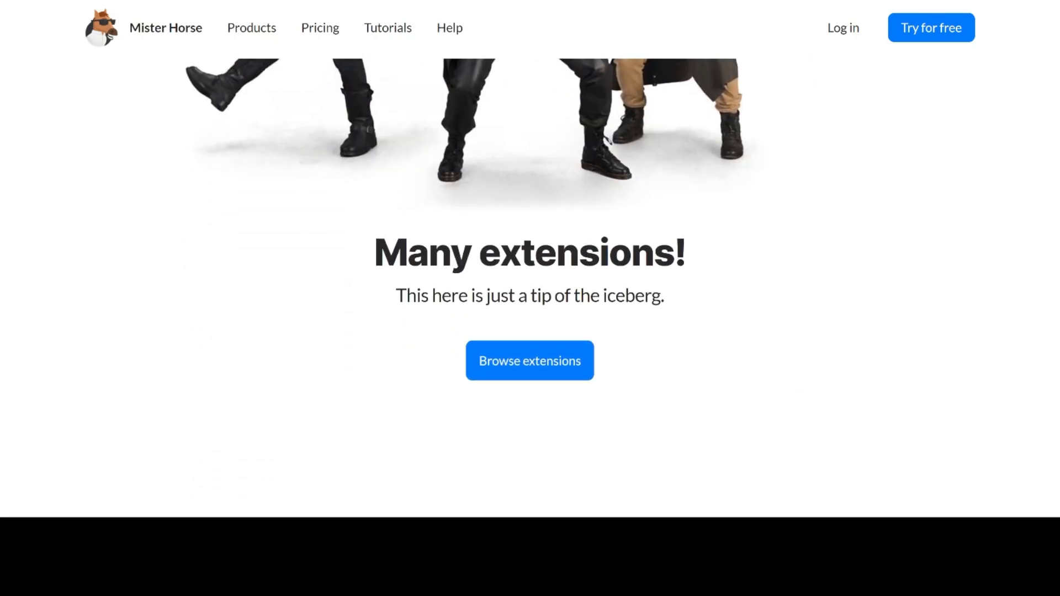
scroll(530, 298, down, 15)
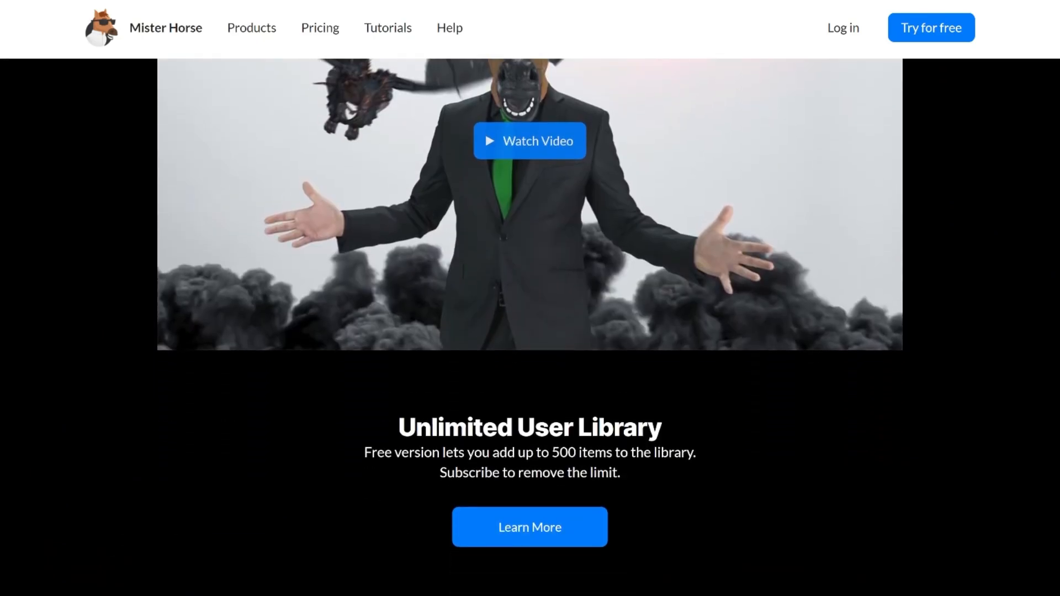
scroll(529, 298, down, 3)
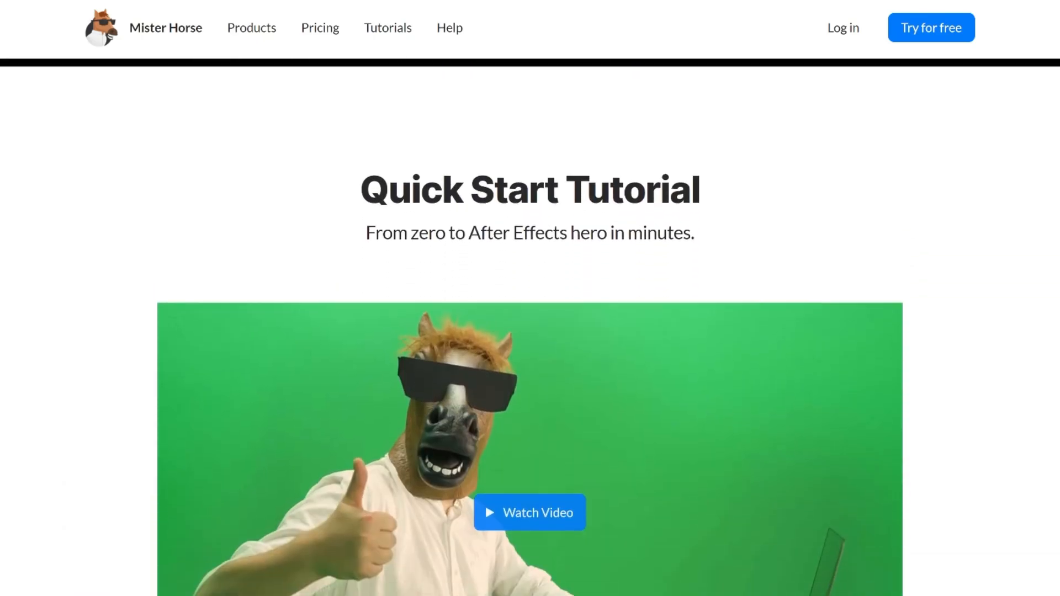
scroll(530, 298, down, 12)
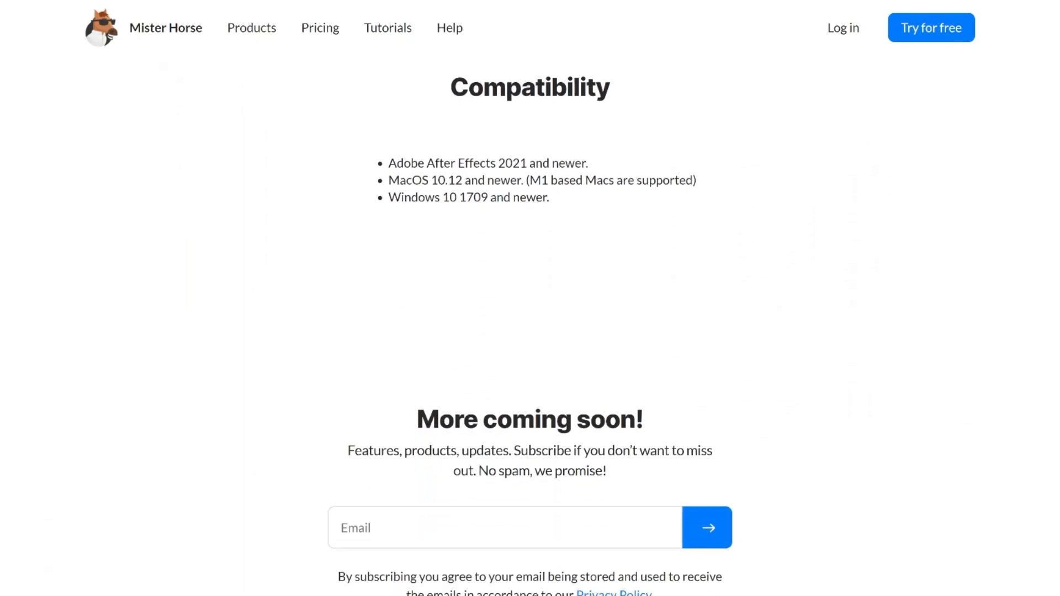
scroll(529, 298, down, 8)
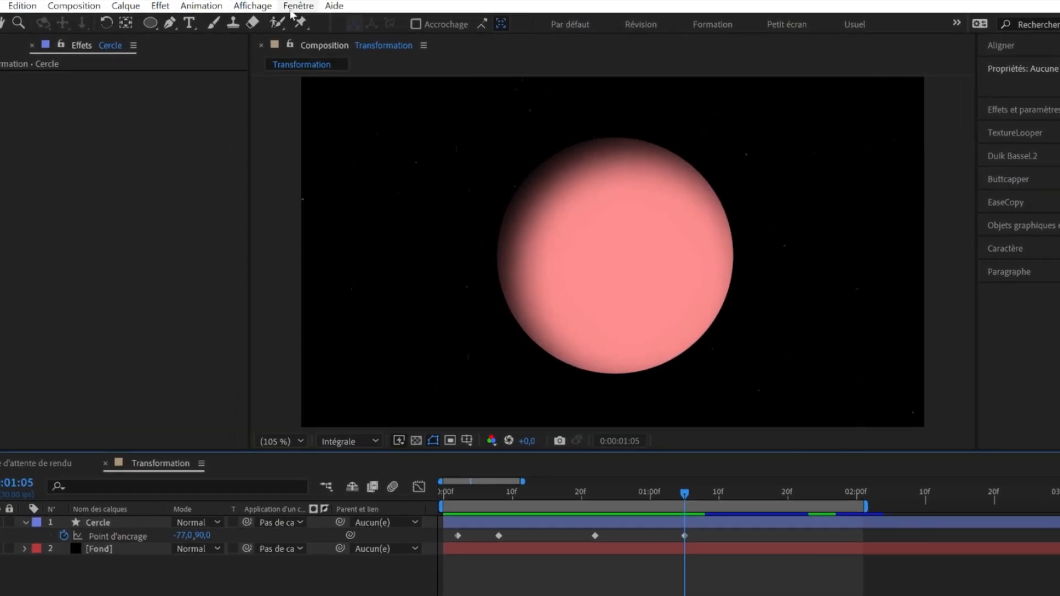
In After Effects, open the Animation Composer 3 - Anchor Point Mover extension
click(296, 5)
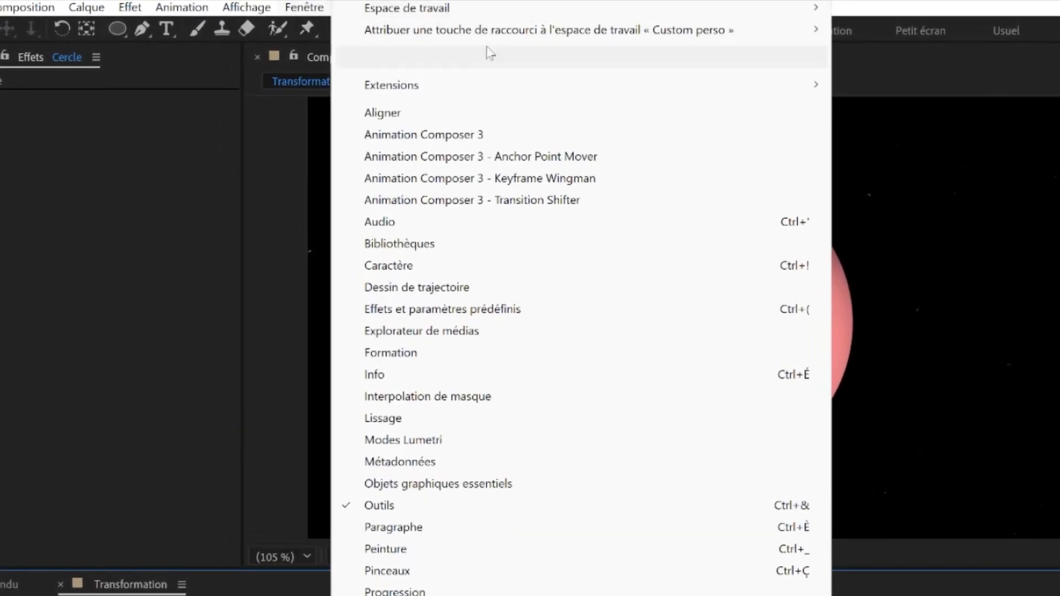
click(546, 158)
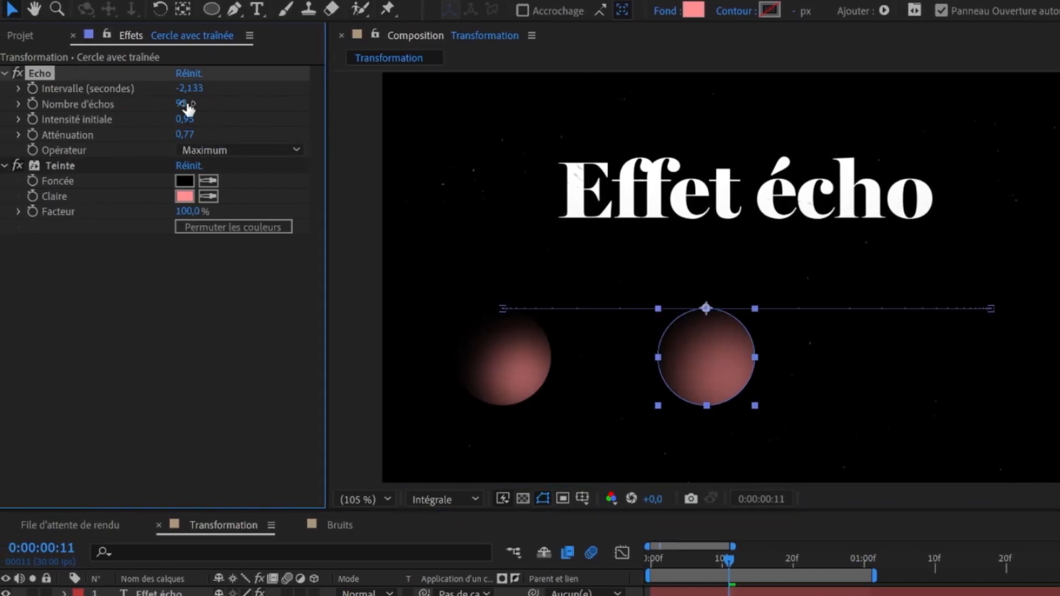
Set the Echo effect on Cercle avec traînée to operator Fusion, interval -9,233, 113 echoes, initial intensity 1,00 and attenuation 2,32
click(228, 148)
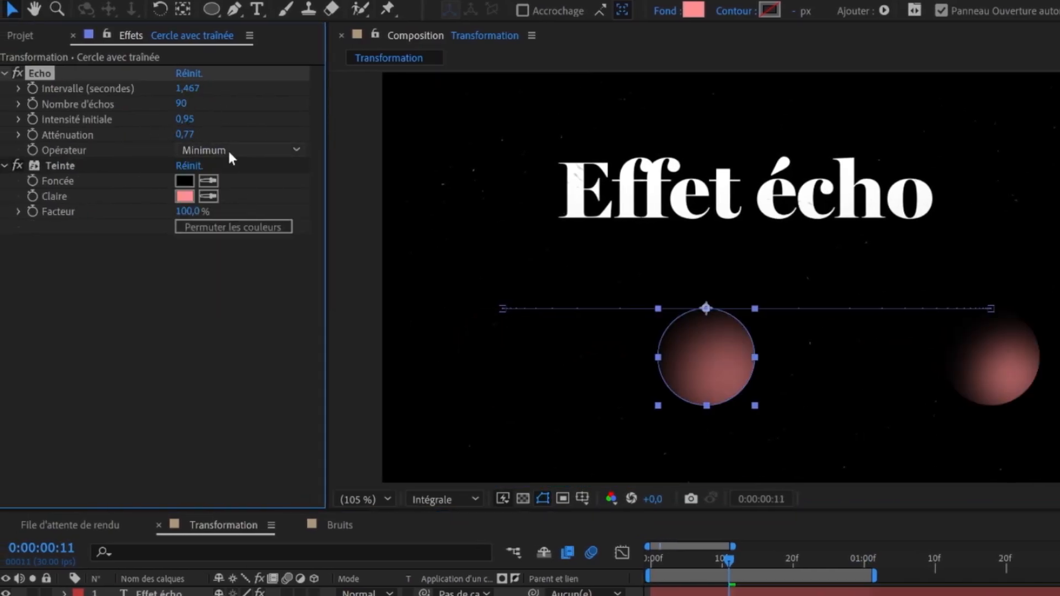
click(227, 168)
click(235, 150)
click(210, 289)
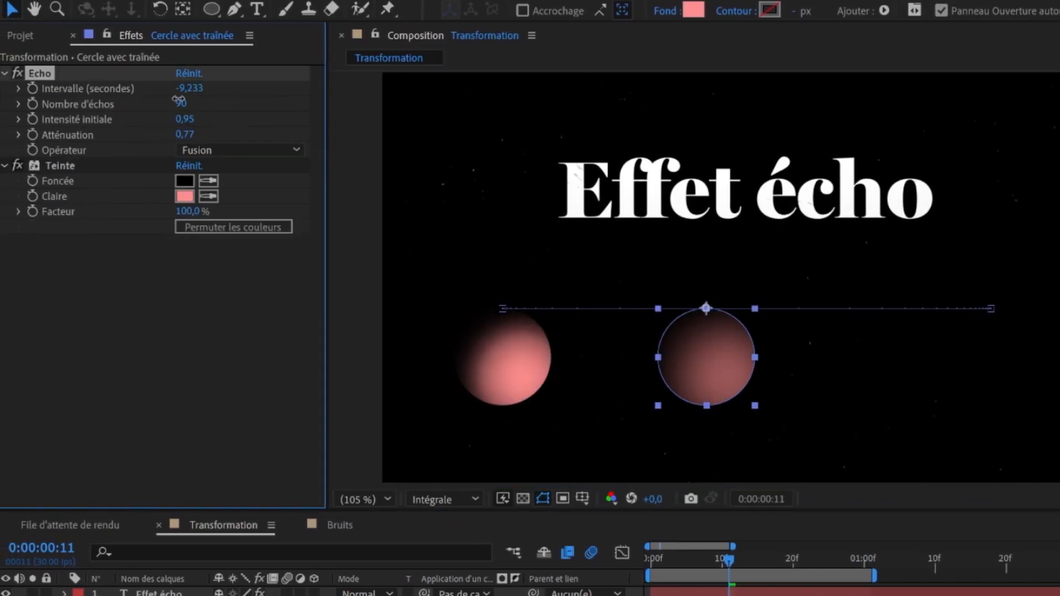
drag(183, 125, 189, 137)
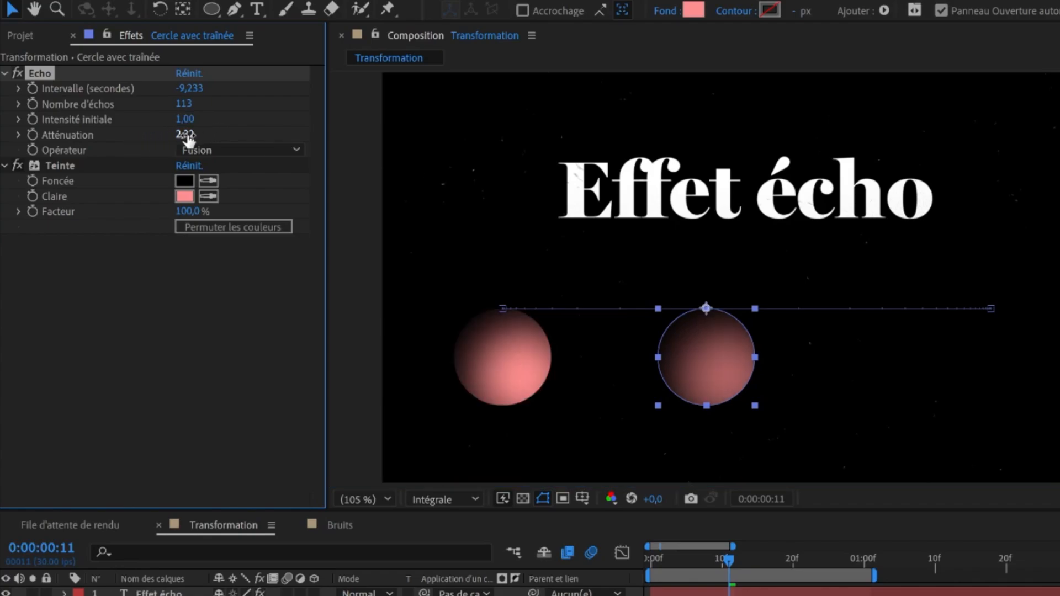
Apply the Schmeeer preset to Cercle avec traînée and place the Teinte effect below Echo
key(ctrl+space)
text(chmeee)
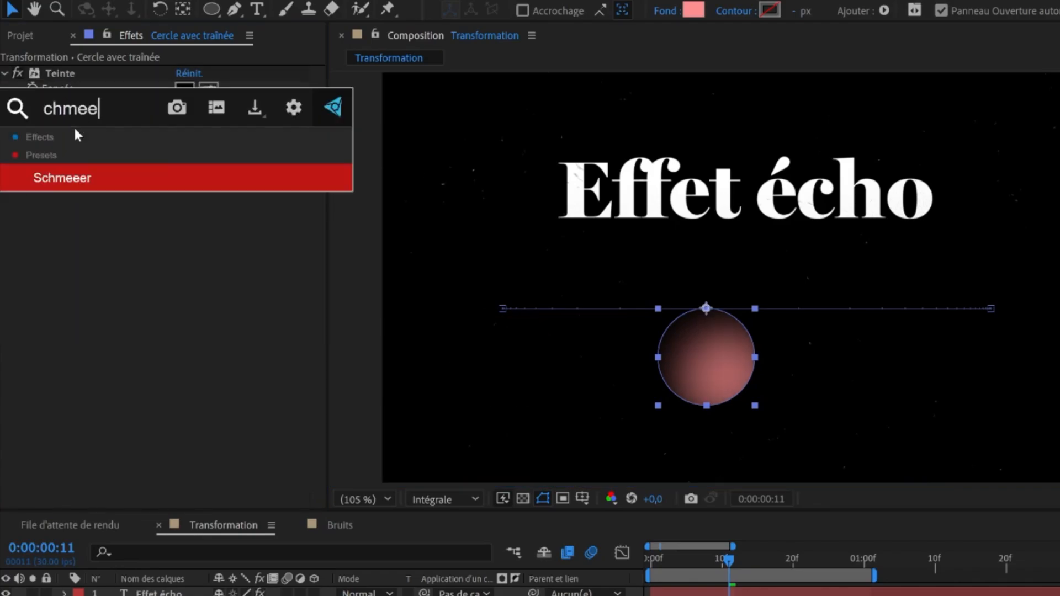
key(Return)
drag(59, 73, 128, 322)
Adjust the circle's trail with Echo attenuation 1,00 and Schmeeer Smear length 100,0 %, and change Schmeeer's Distance threshold
drag(184, 212, 158, 212)
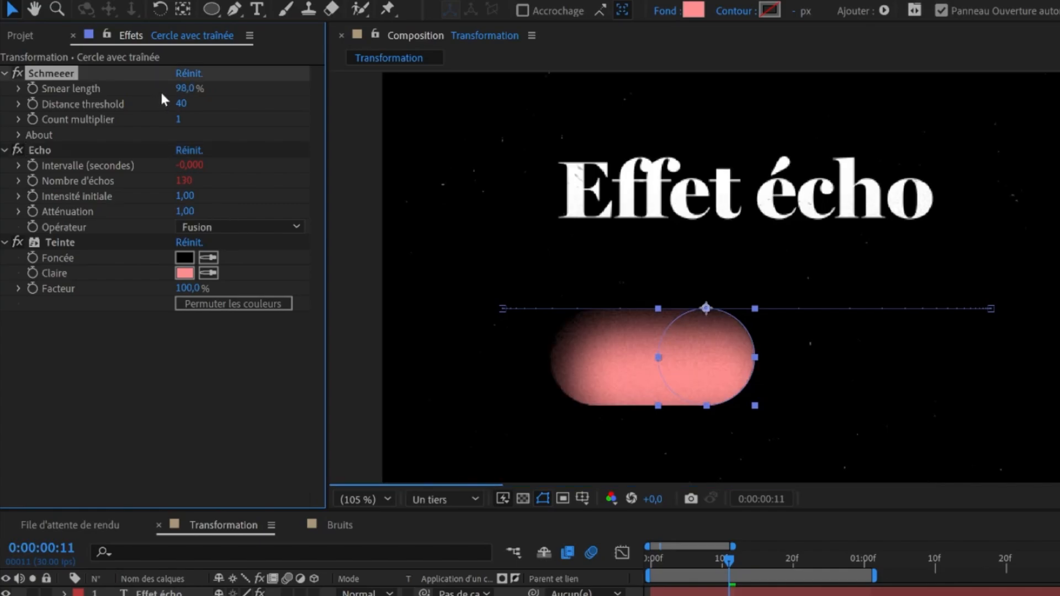
drag(184, 88, 189, 90)
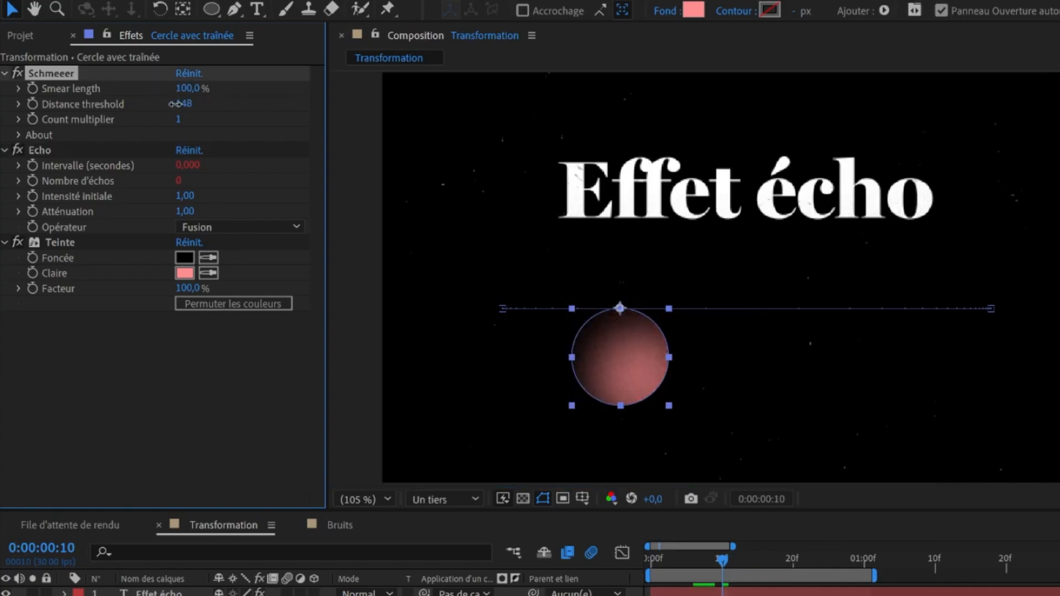
drag(176, 105, 155, 111)
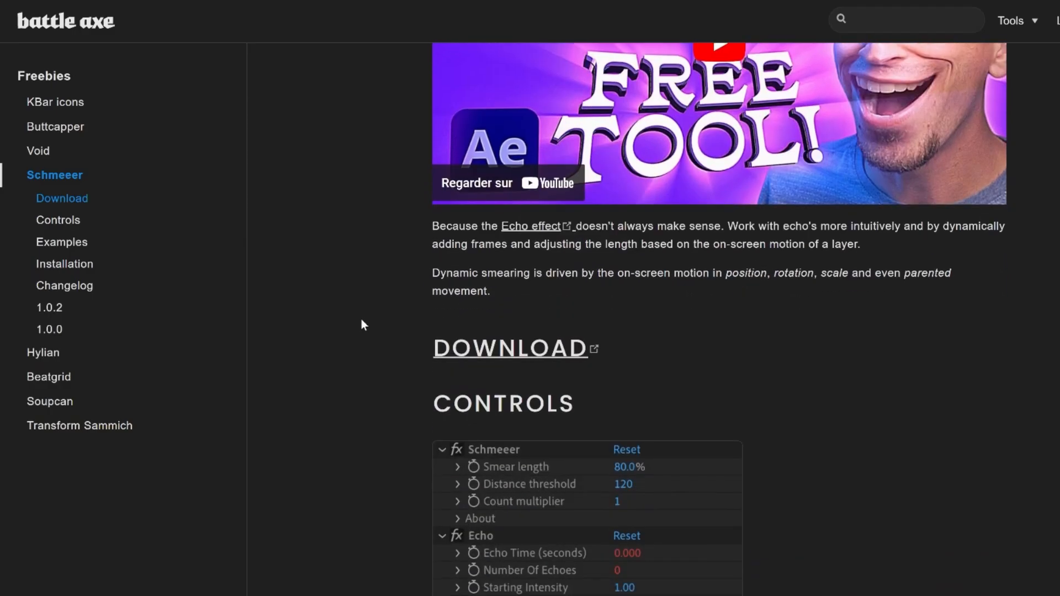
On the Battle Axe website, open the Schmeeer download page and request the preset at a price of $0
scroll(361, 320, down, 1)
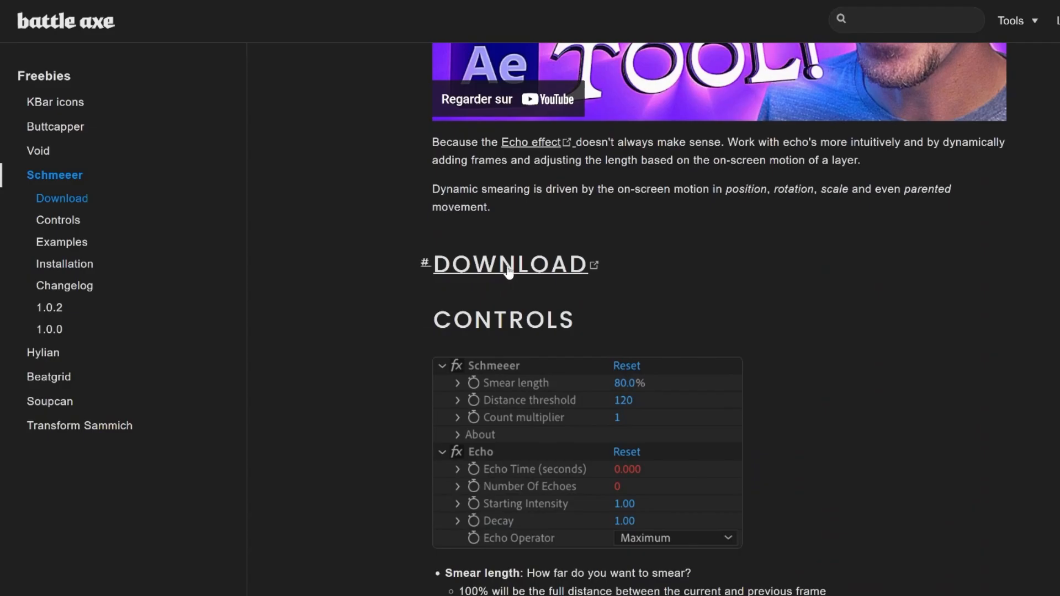
click(506, 269)
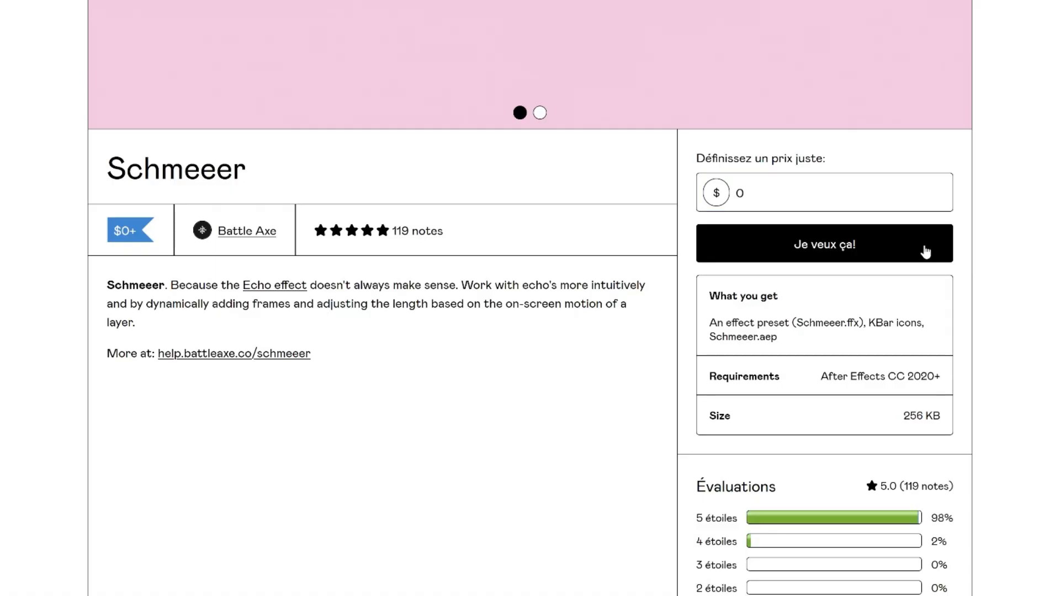
click(823, 241)
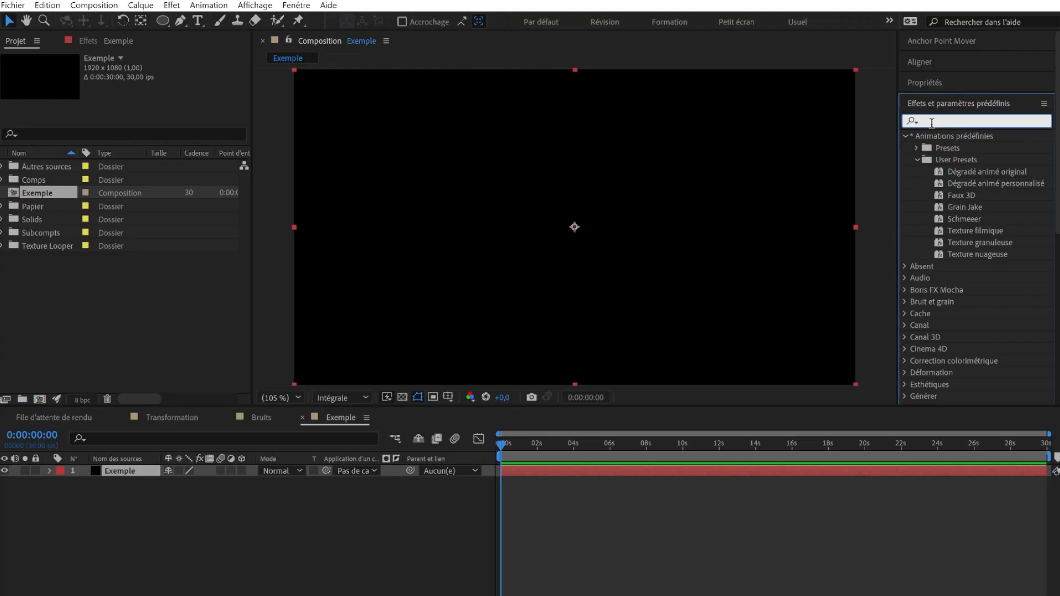
In After Effects, apply the Remplir effect to the Exemple layer and set its fill colour to blue 379AE2
text(remplir)
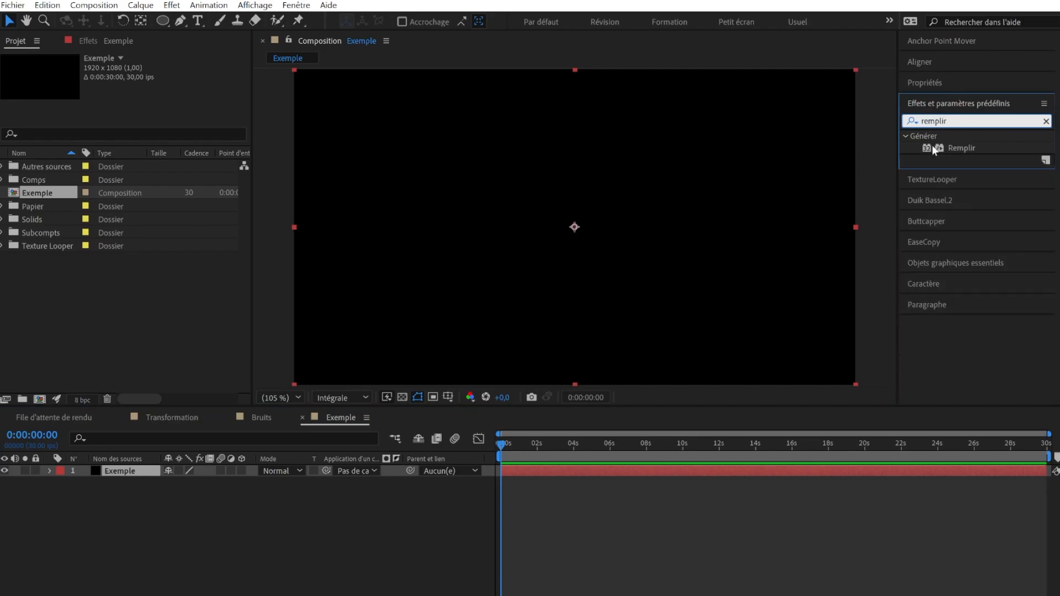
drag(934, 150, 142, 472)
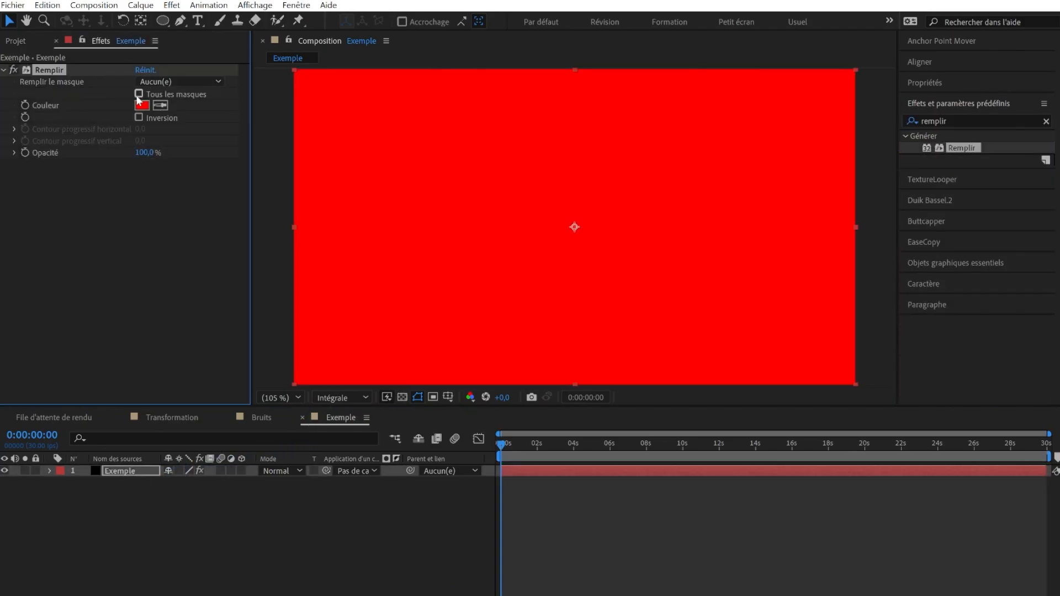
click(140, 105)
click(666, 494)
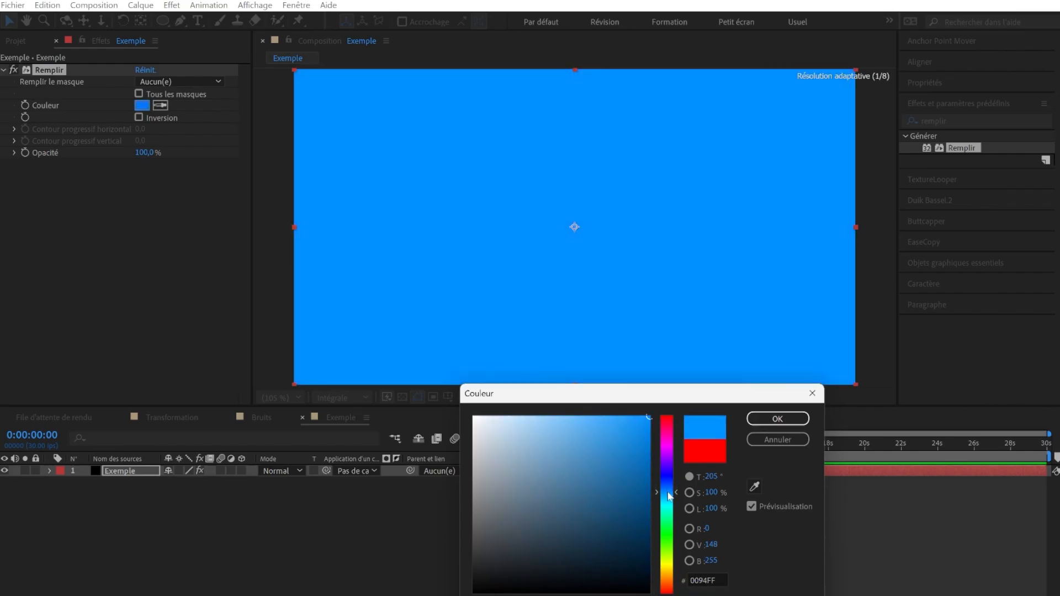
drag(607, 448, 610, 433)
click(777, 419)
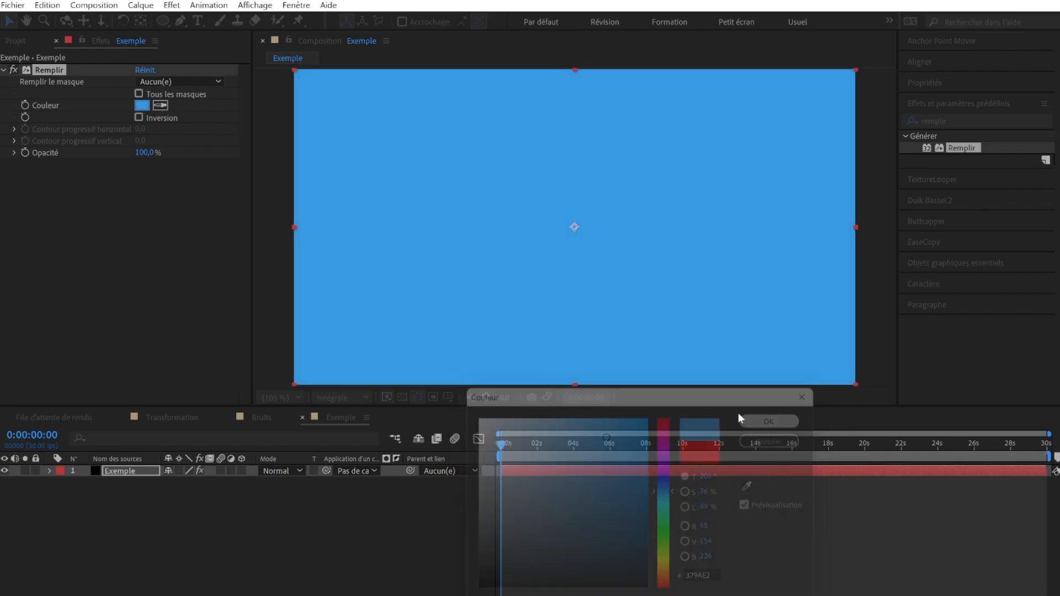
Open the dialog for saving the Remplir effect as an animation preset and select the User Presets folder path
click(54, 71)
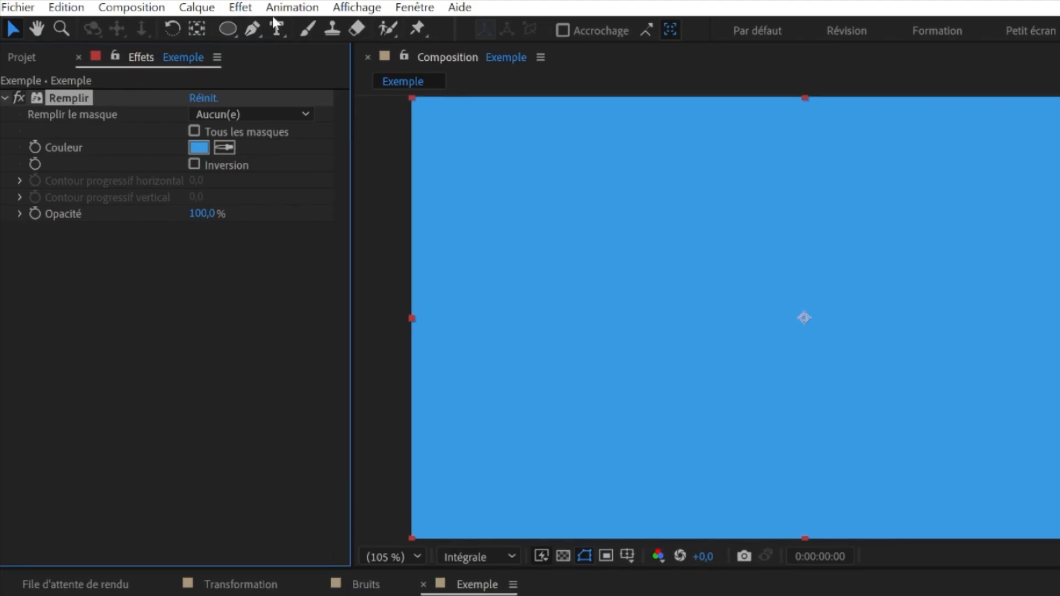
click(281, 12)
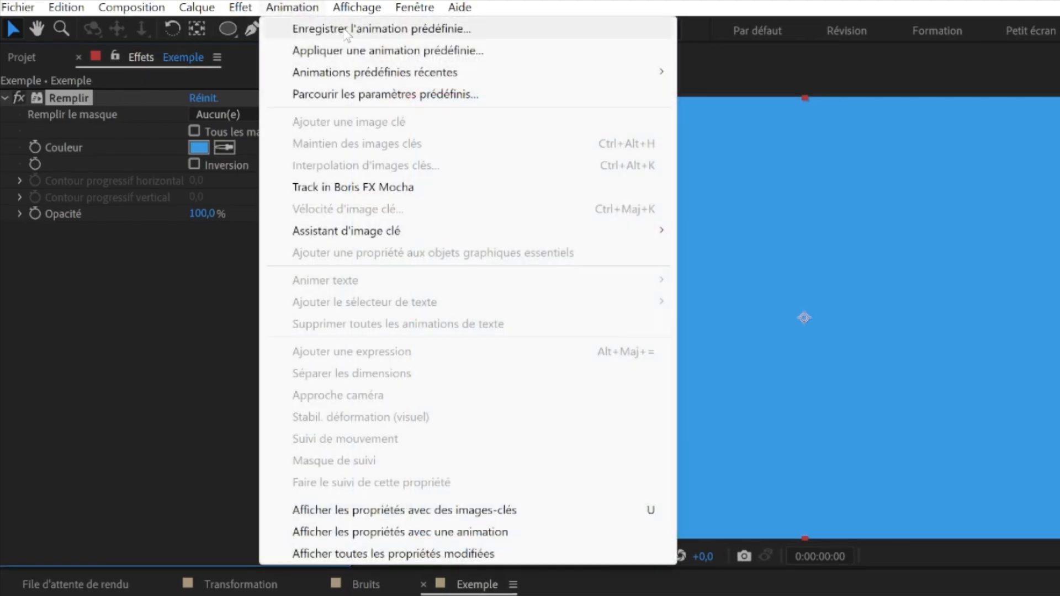
click(353, 28)
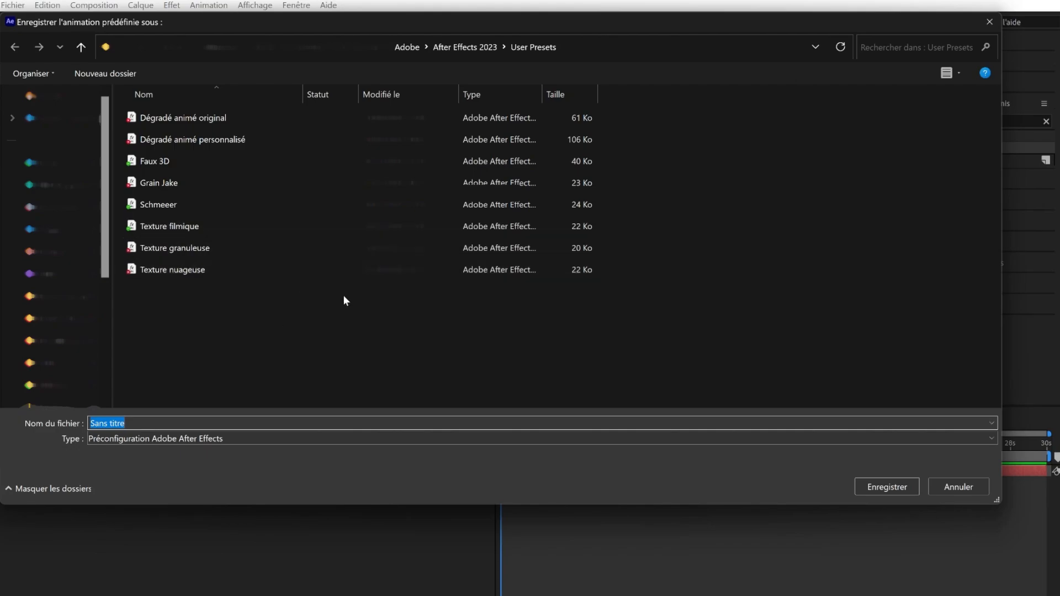
click(588, 48)
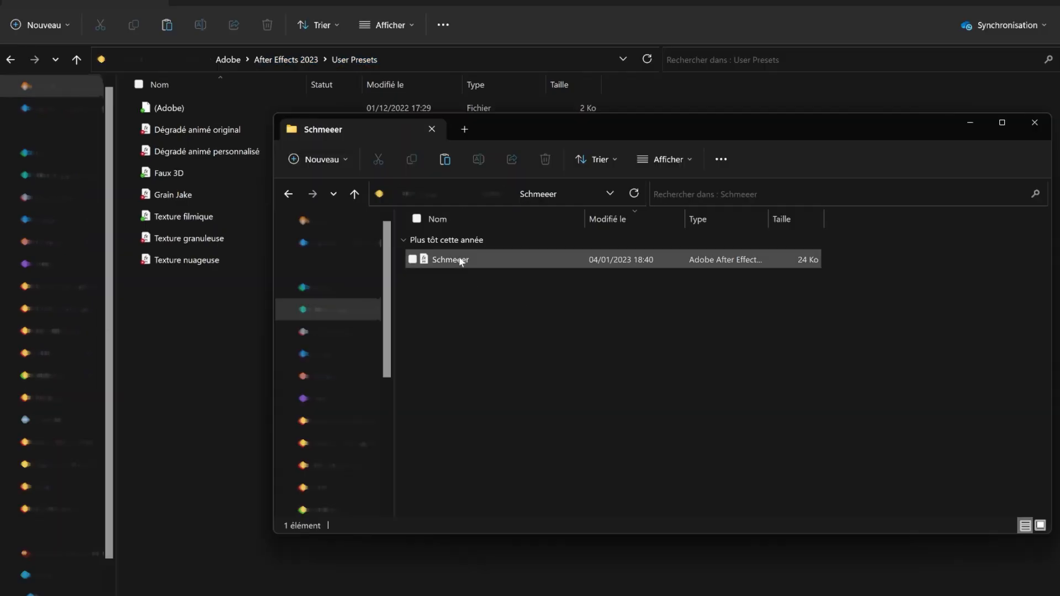
In File Explorer, move the Schmeeer preset file from its own folder into the After Effects 2023 User Presets folder
click(458, 260)
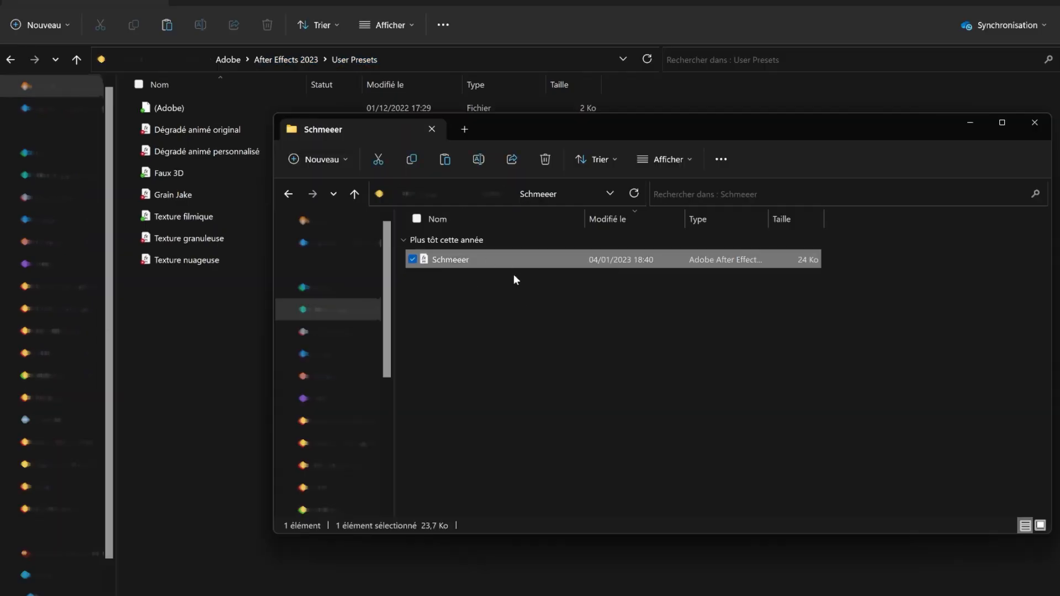
drag(457, 264, 204, 323)
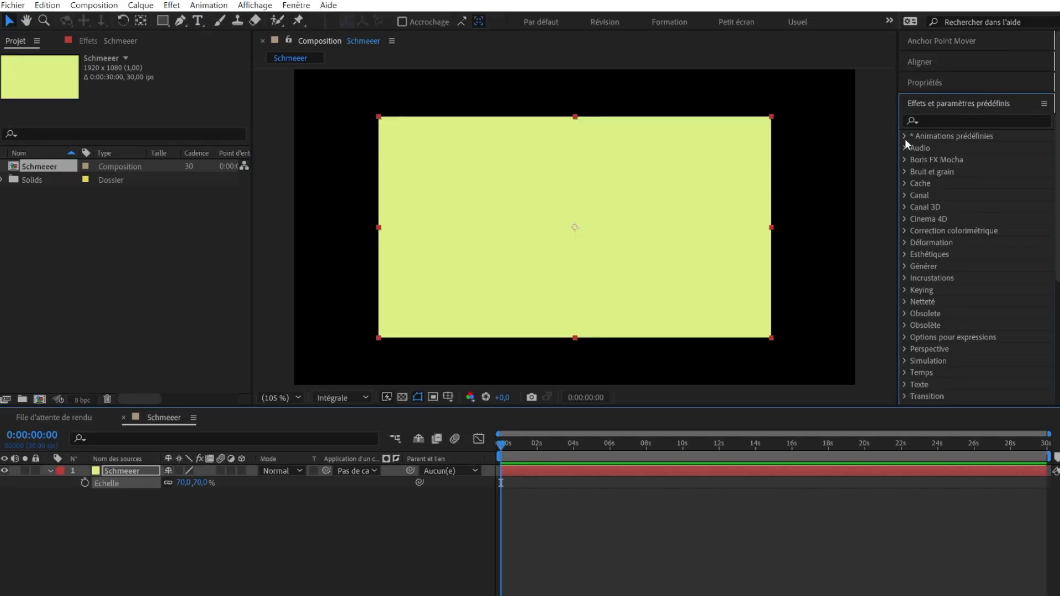
In After Effects, apply the Schmeeer preset from User Presets to the Schmeeer layer
click(904, 136)
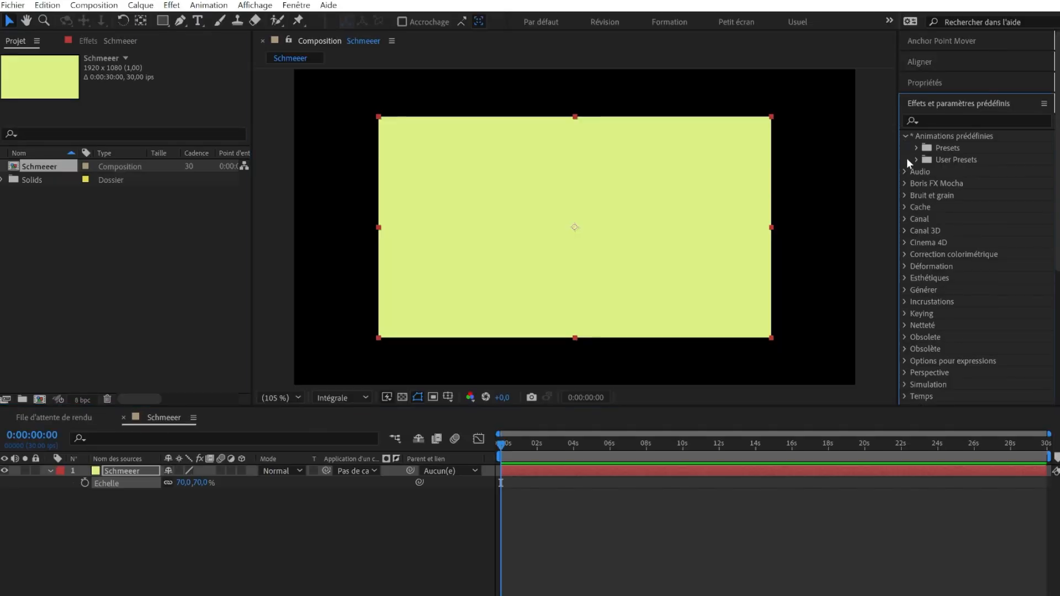
click(914, 160)
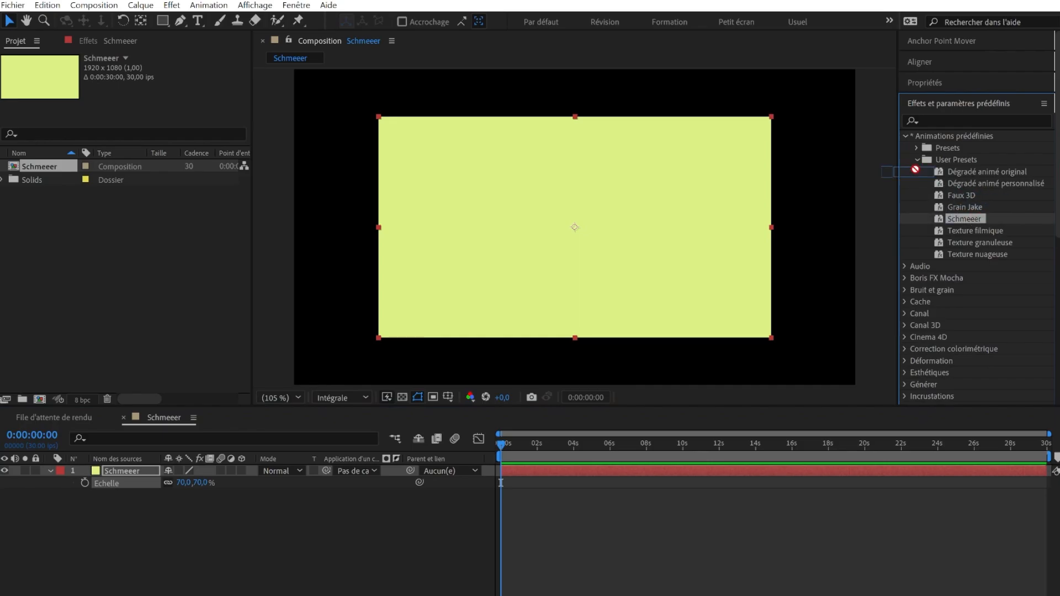
drag(915, 169, 627, 232)
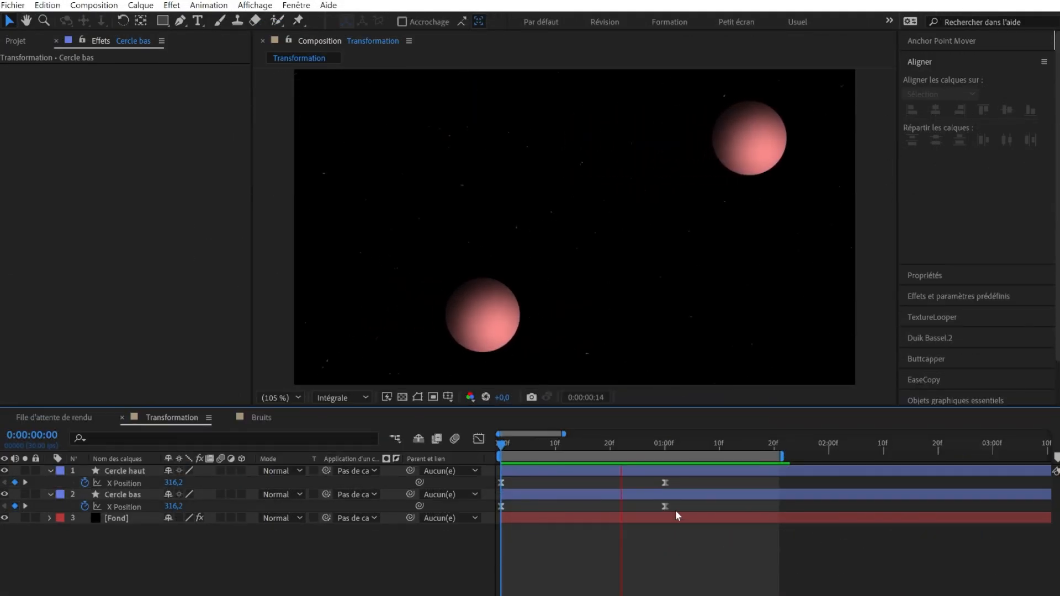
Compare the X Position speed graphs of Cercle bas and Cercle haut in the graph editor
click(481, 510)
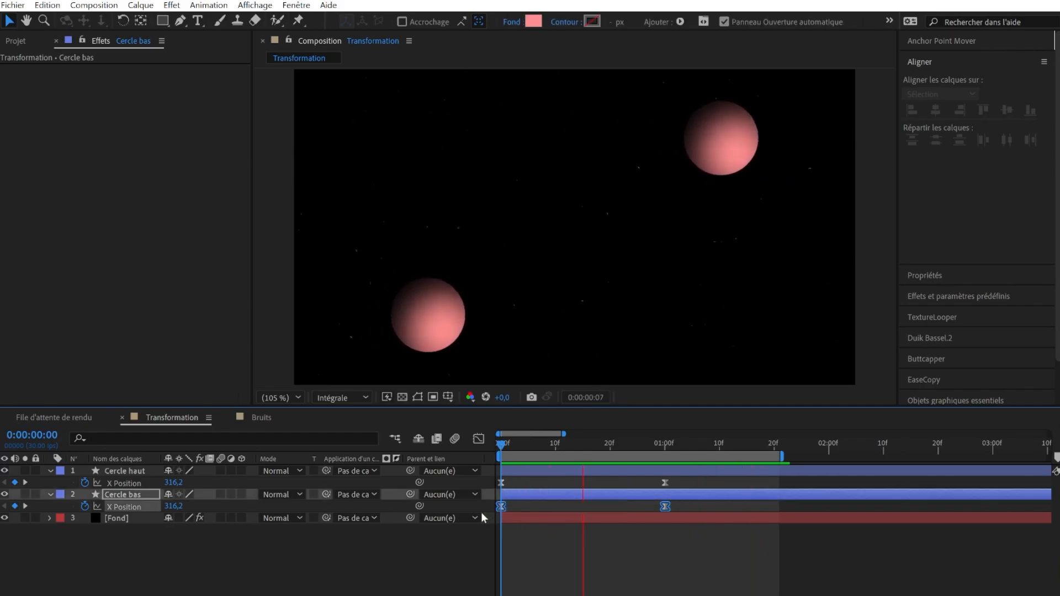
click(478, 439)
drag(703, 530, 494, 586)
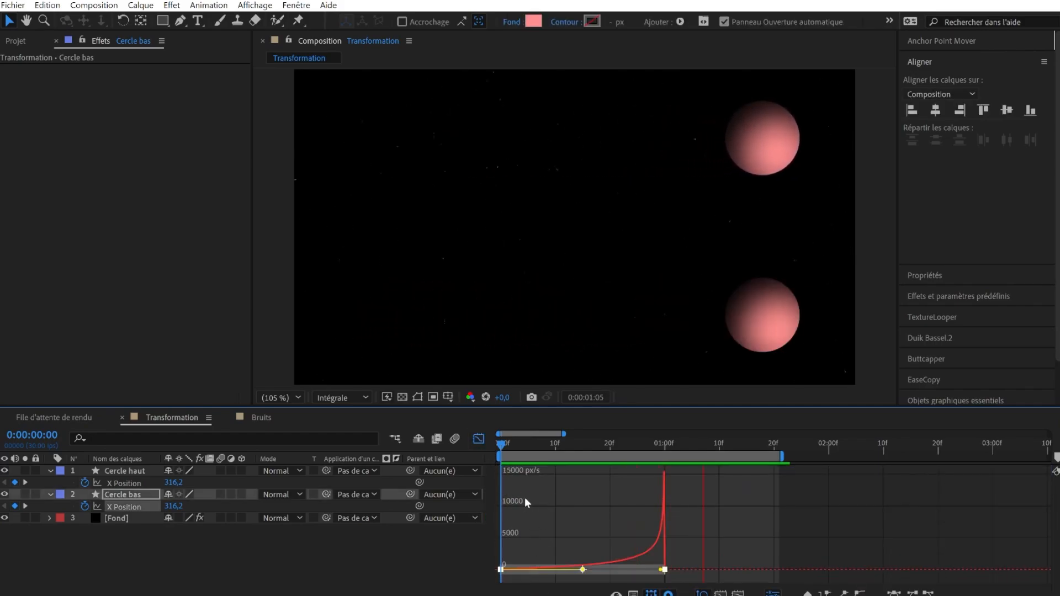
click(478, 439)
drag(684, 477, 480, 495)
click(484, 440)
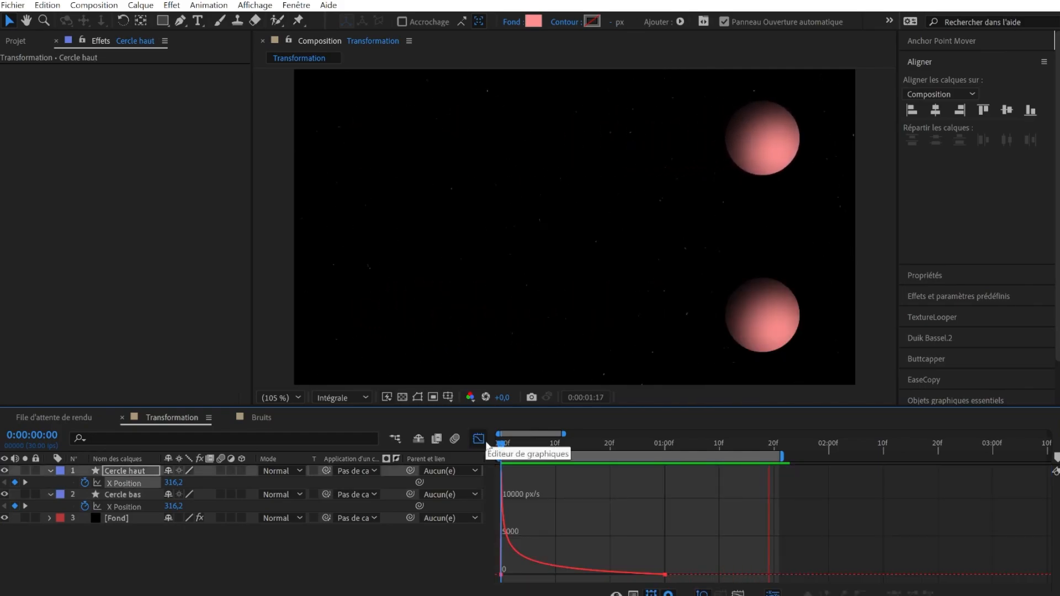
click(485, 440)
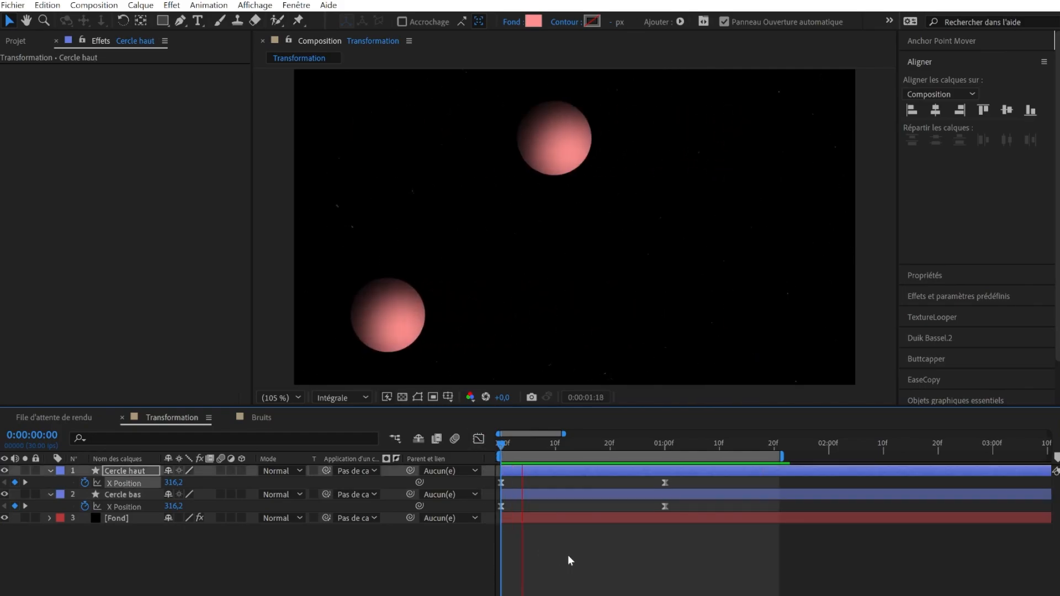
Inspect the velocity and influence of the first X Position keyframes on Cercle bas and Cercle haut
right_click(501, 506)
click(569, 475)
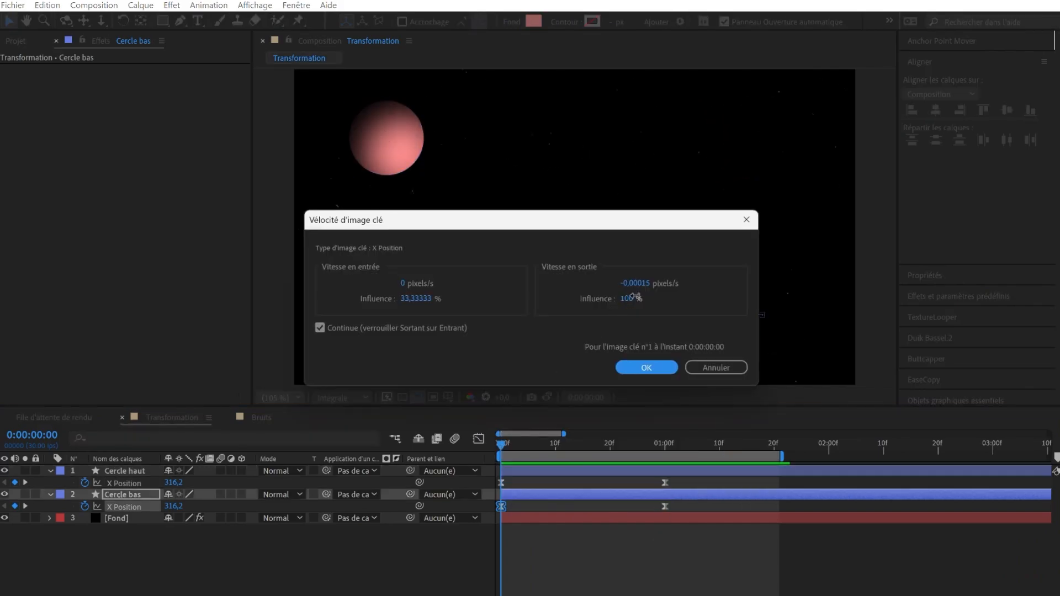
click(641, 365)
right_click(502, 483)
click(569, 453)
click(625, 299)
click(635, 368)
Inspect the velocity of both circles' X Position keyframes at 0:00:01:00 and preview the animation
right_click(665, 506)
click(730, 476)
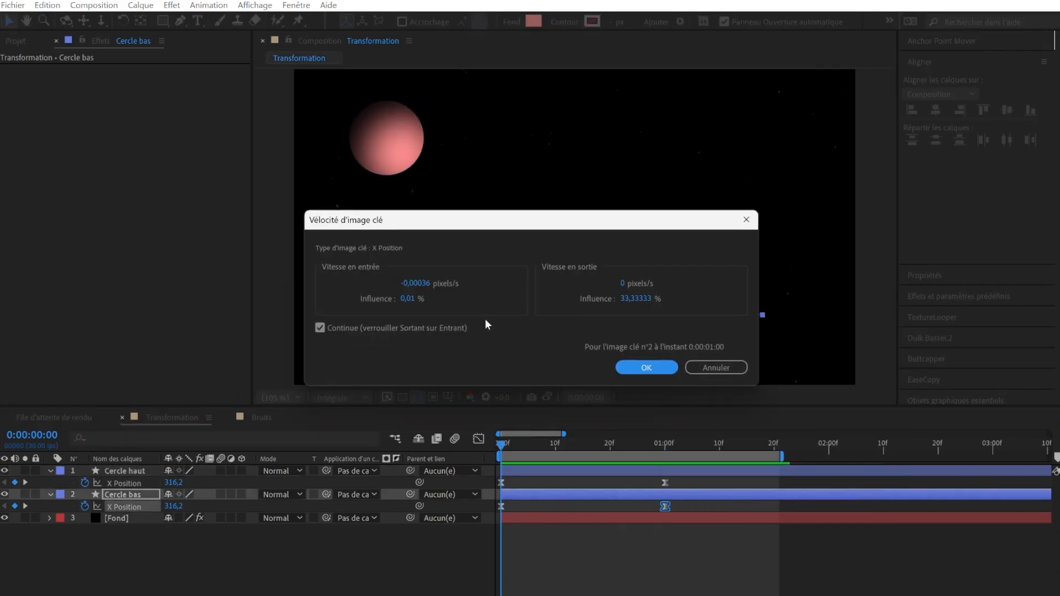
click(414, 299)
click(630, 373)
right_click(665, 483)
click(703, 453)
click(629, 373)
click(651, 536)
key(space)
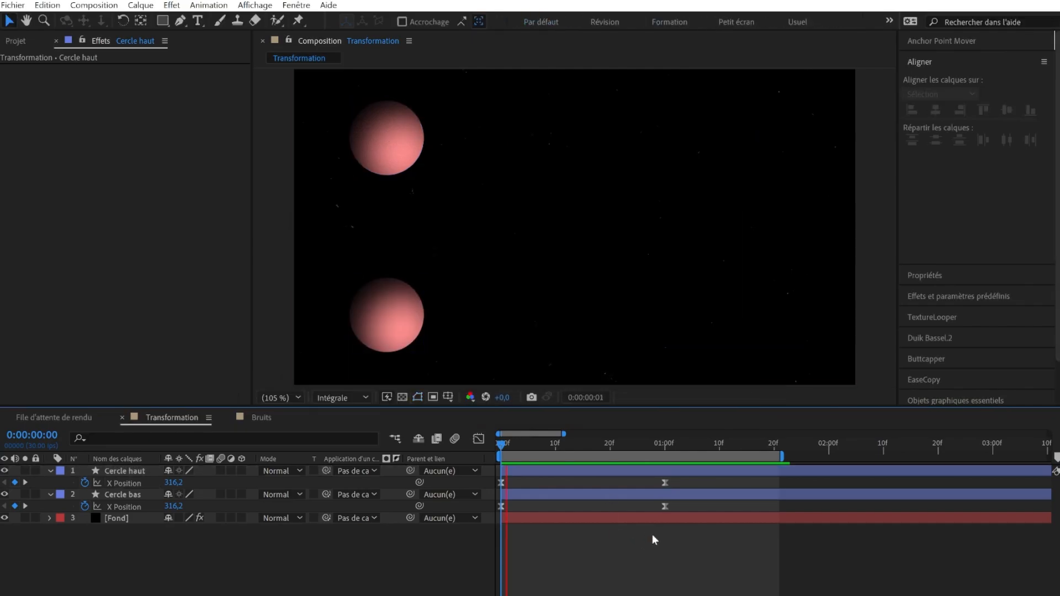
Copy the easing of both Cercle bas X Position keyframes with EaseCopy
click(915, 379)
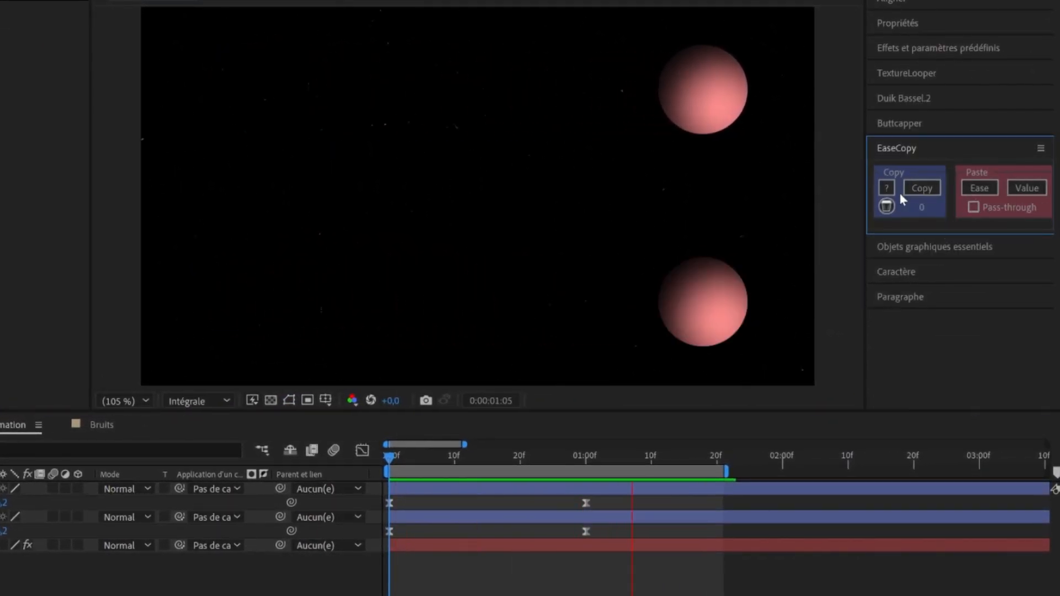
click(594, 558)
drag(608, 594, 379, 528)
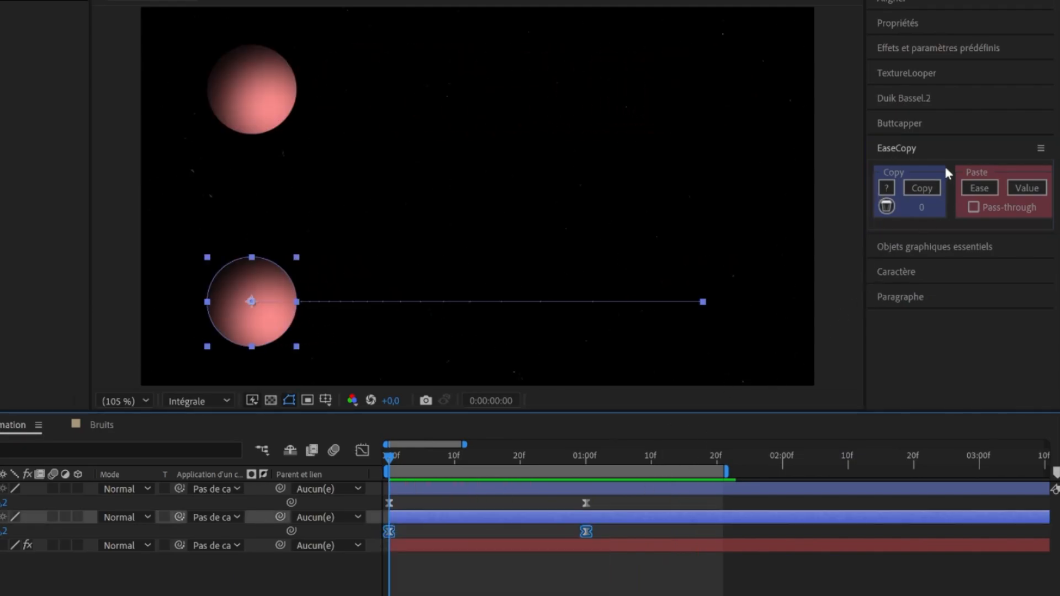
click(912, 189)
Paste only the copied ease onto both Cercle haut X Position keyframes and preview the animation
drag(614, 499, 510, 500)
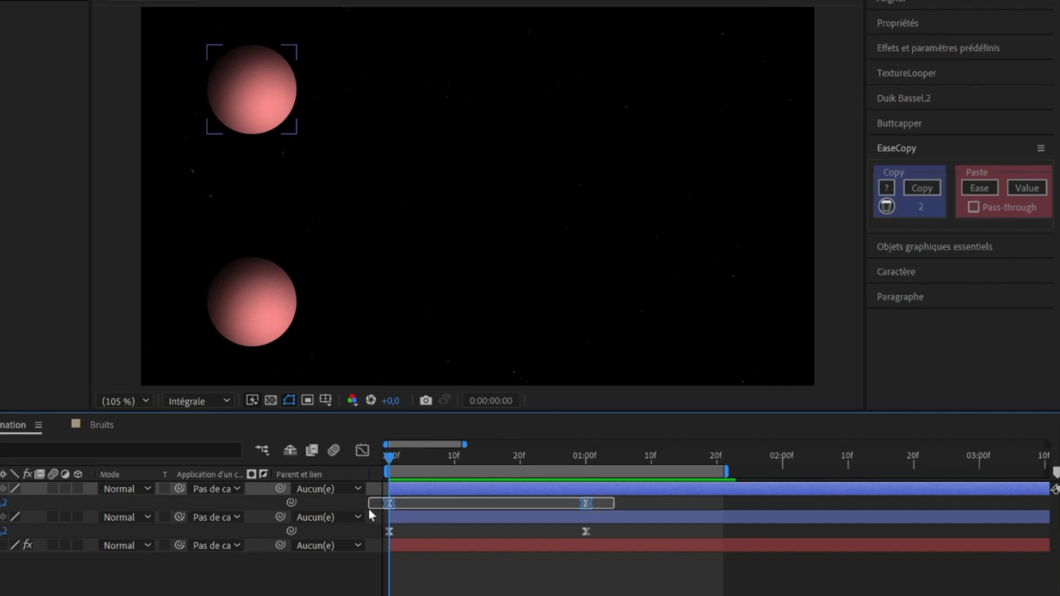
drag(368, 508, 368, 508)
click(978, 189)
click(590, 576)
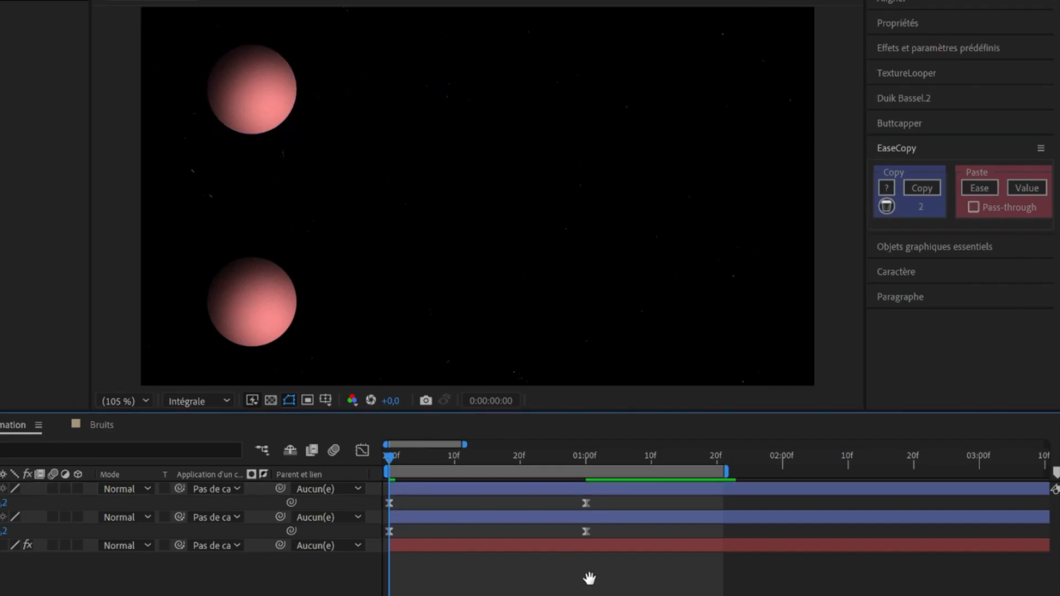
key(space)
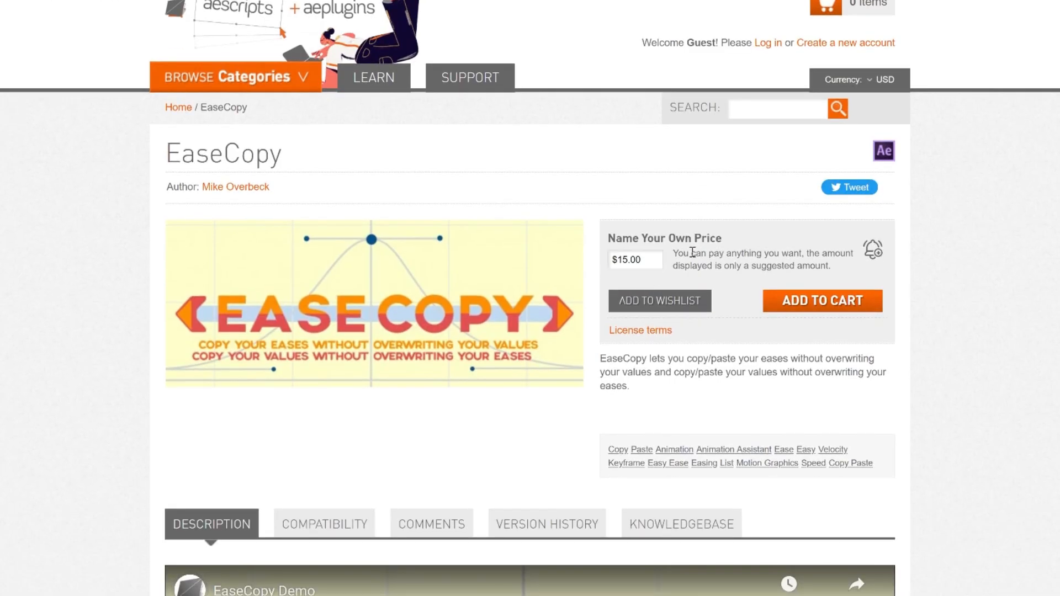
On the aescripts EaseCopy page, add the plugin to the cart at a price of 0 and proceed to checkout
scroll(692, 253, down, 9)
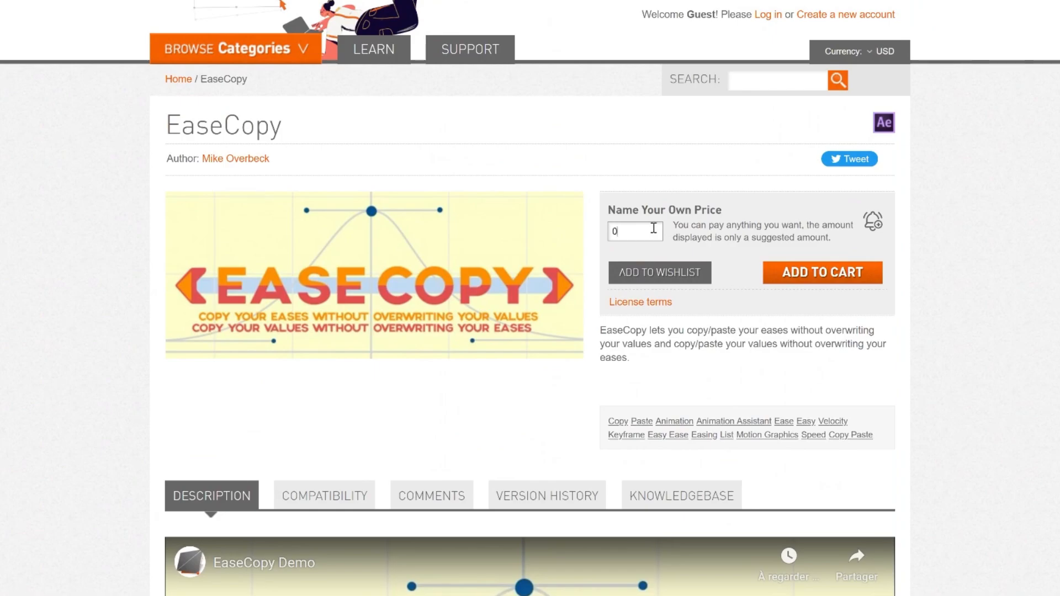
click(789, 273)
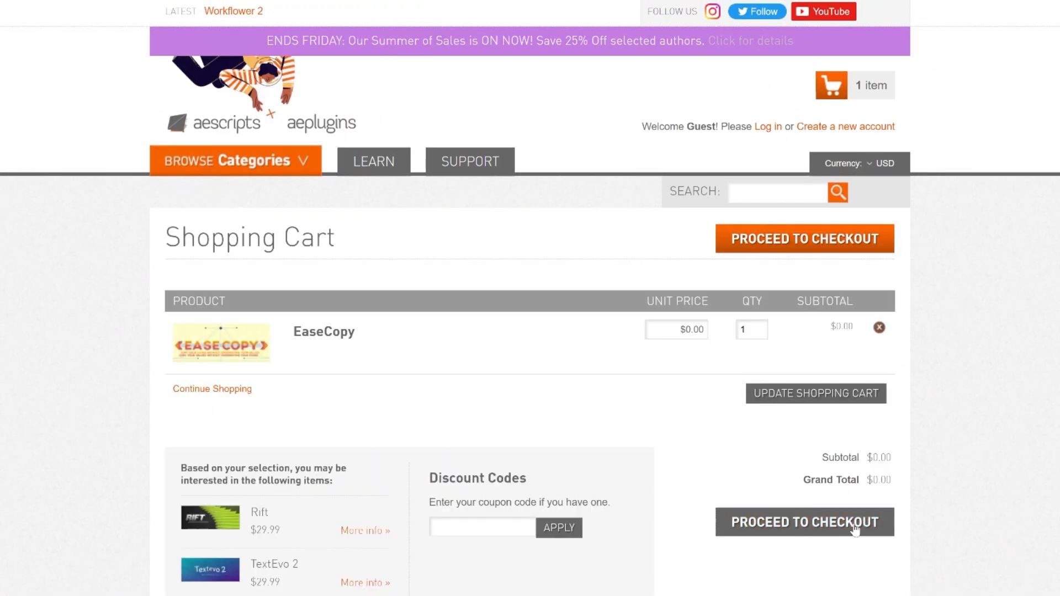
click(854, 529)
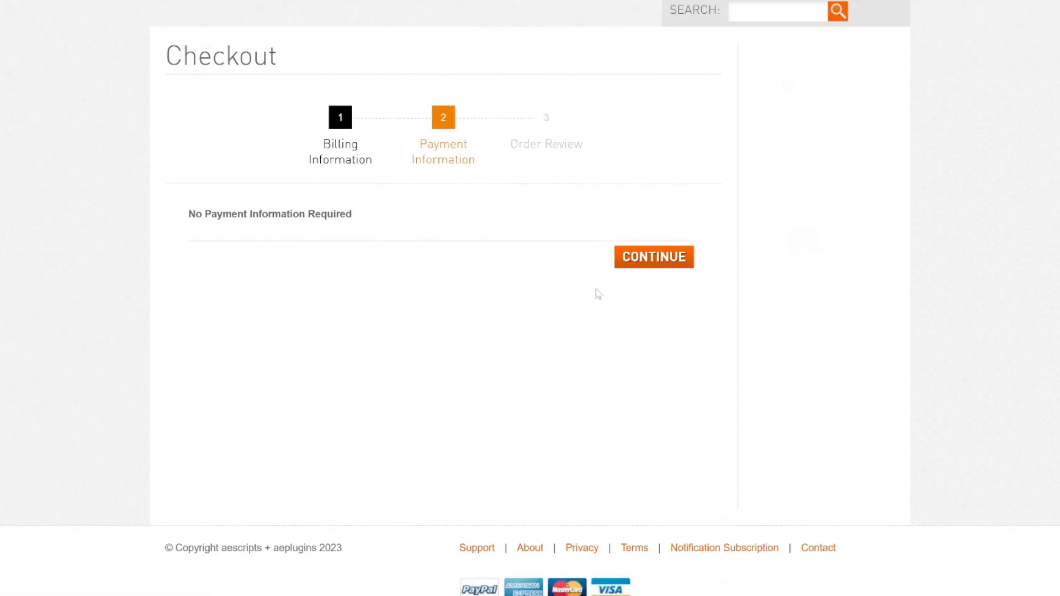
Continue the free checkout past the payment stage, and install EaseCopy.jsxbin as a ScriptUI panel in After Effects
click(648, 264)
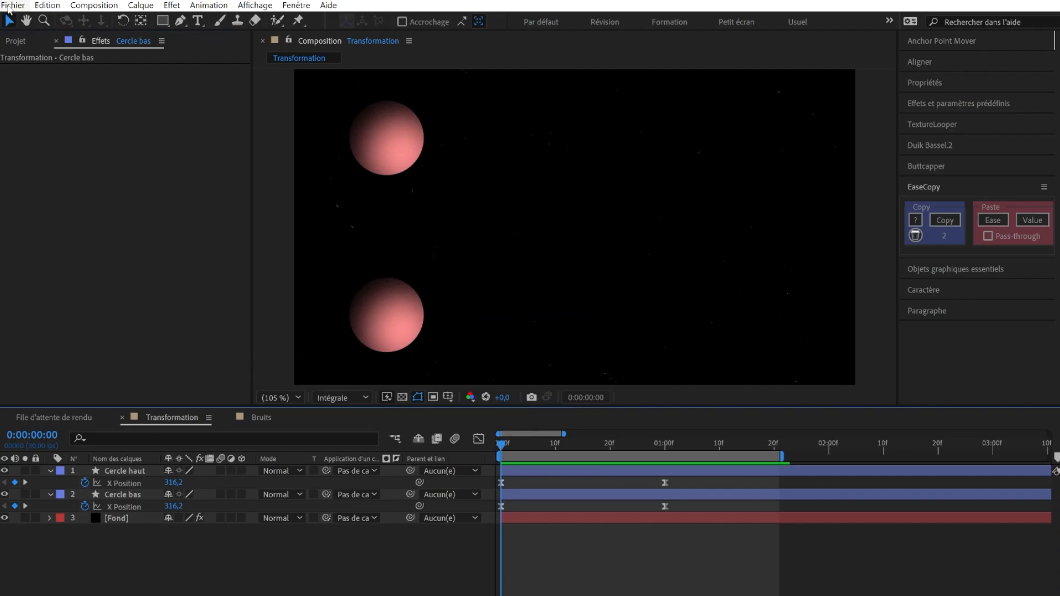
click(11, 5)
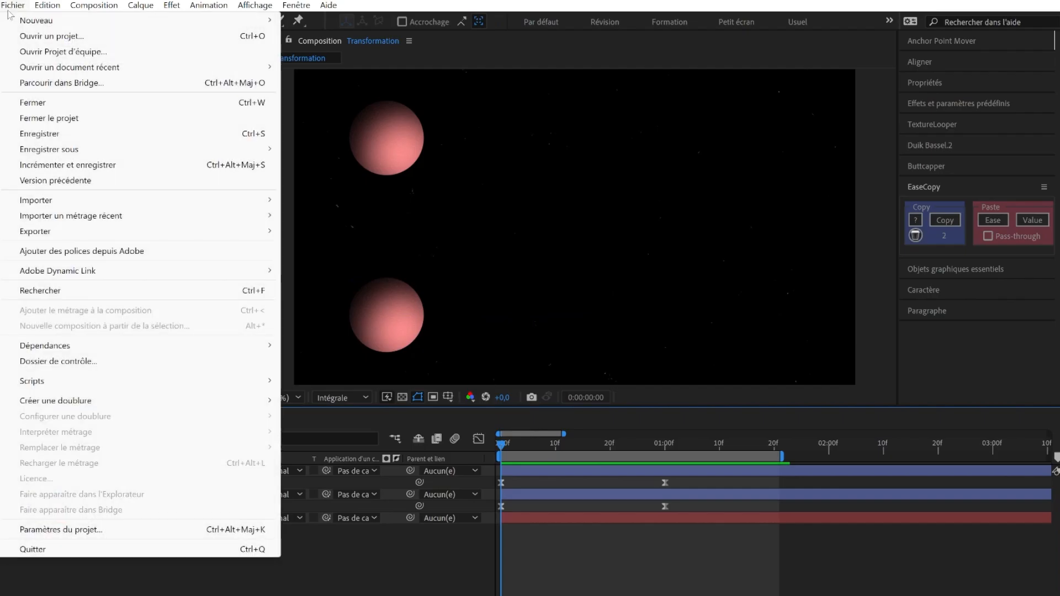
mouse_move(81, 382)
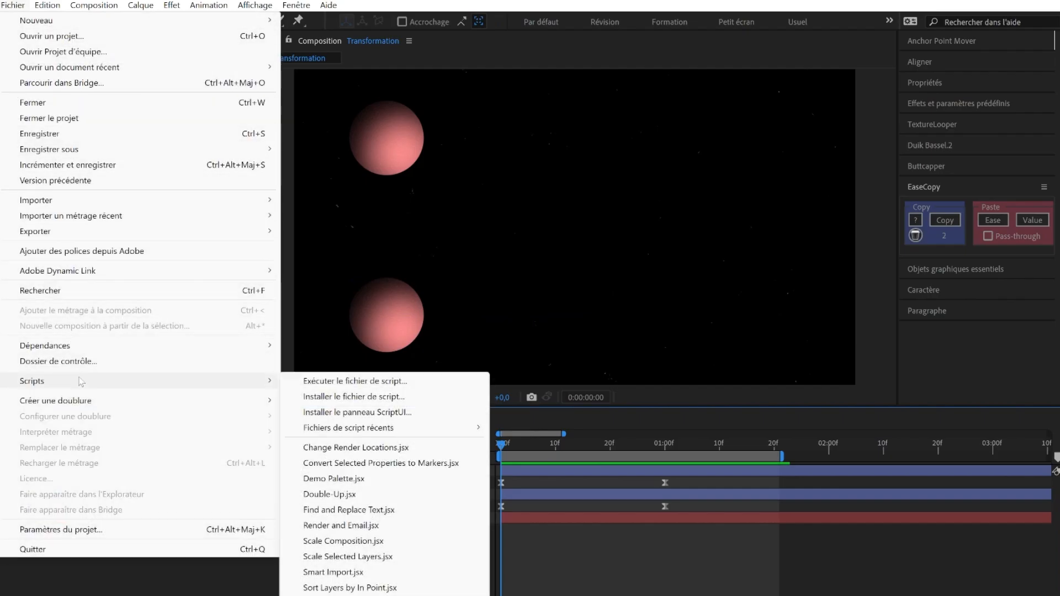
click(354, 413)
click(320, 137)
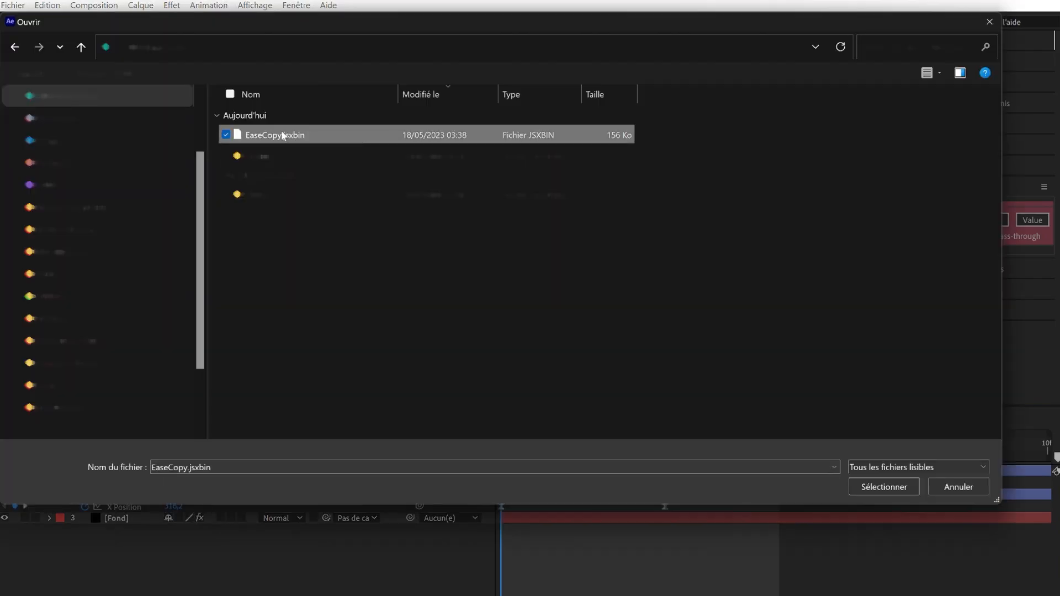
click(864, 487)
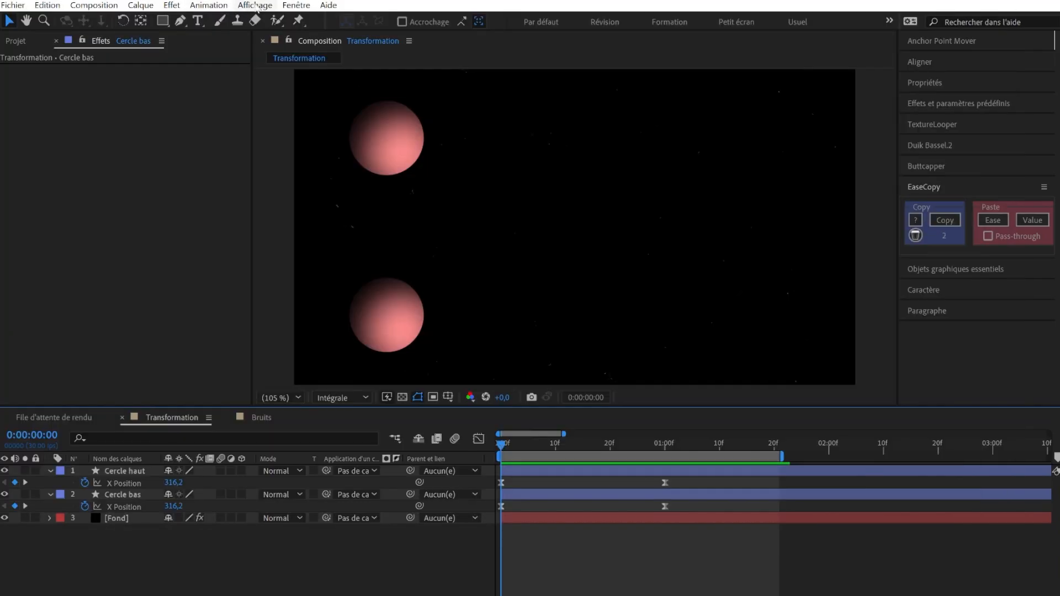
Open the EaseCopy.jsxbin panel and dock it among the other workspace panels
click(294, 5)
scroll(331, 563, down, 2)
scroll(377, 498, down, 4)
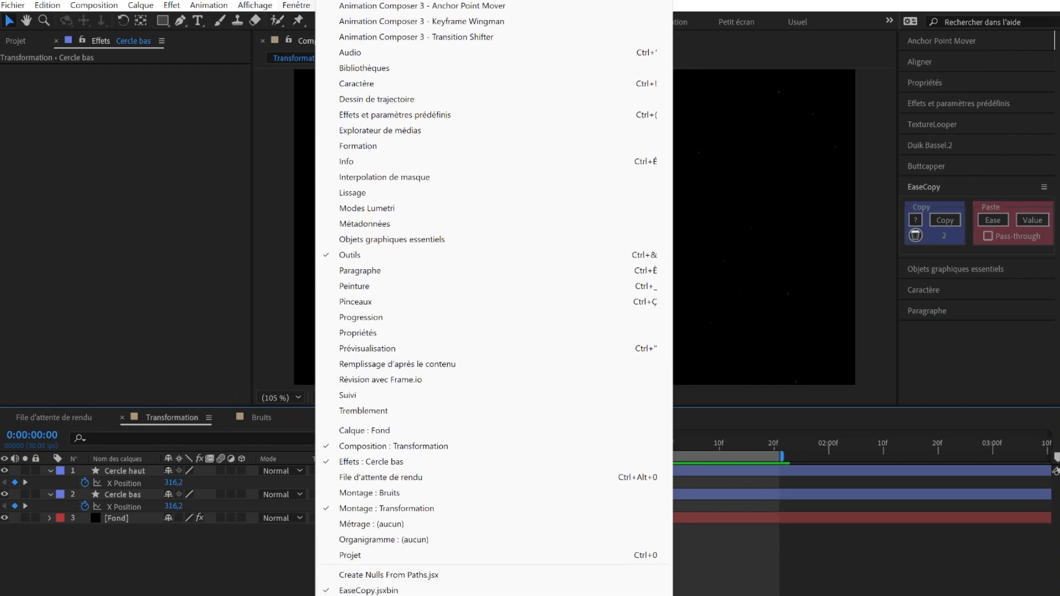
click(377, 498)
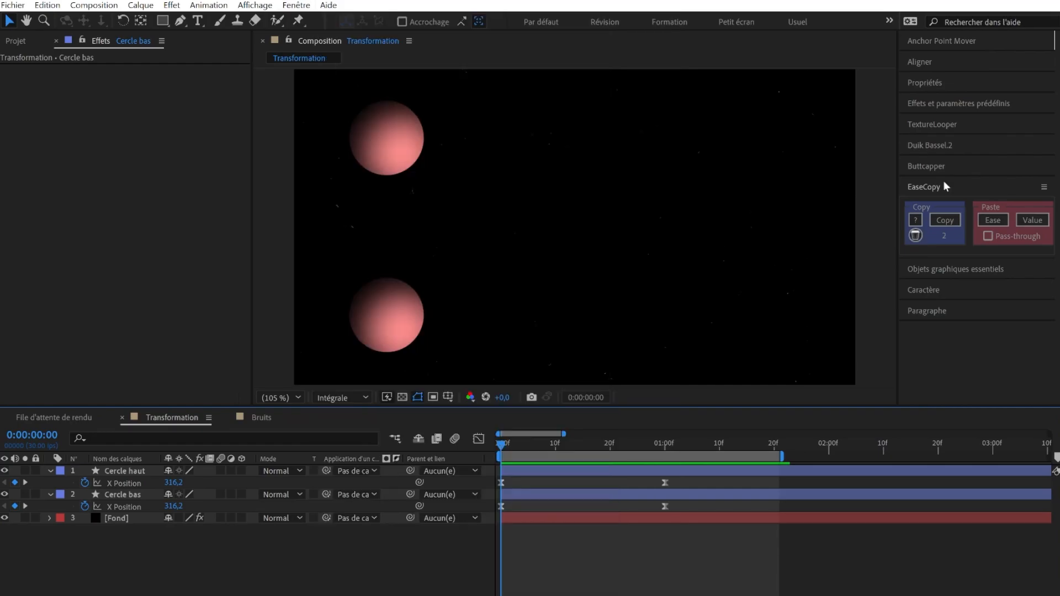
click(938, 187)
drag(819, 247, 949, 197)
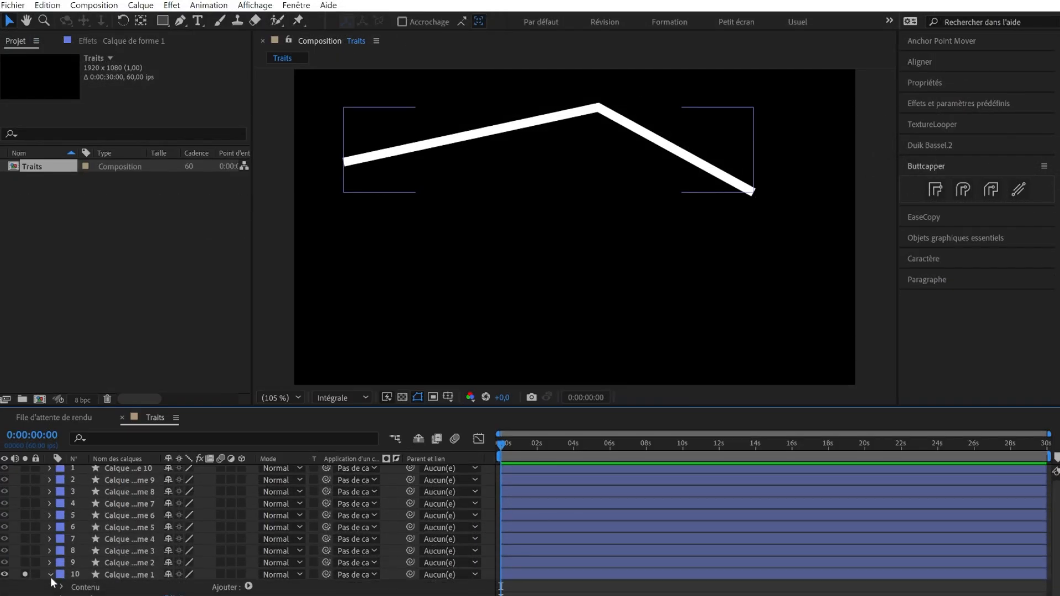
In Contour 1 of Calque de forme 1, set the line cap to Extrémité arrondie and the line join to Sommet en arrondi
scroll(110, 574, down, 5)
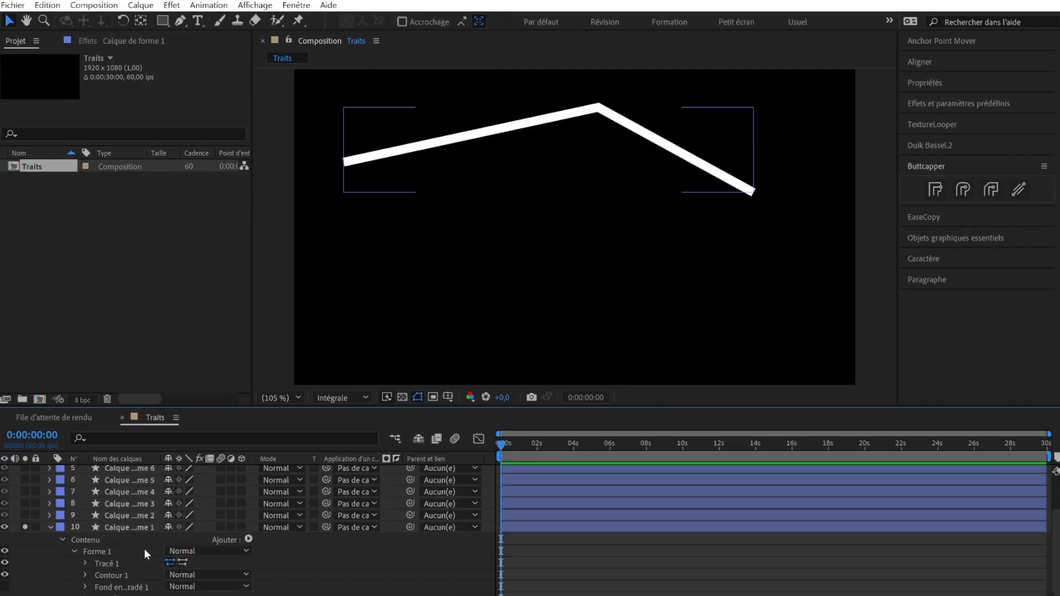
click(86, 563)
scroll(138, 552, down, 5)
click(203, 504)
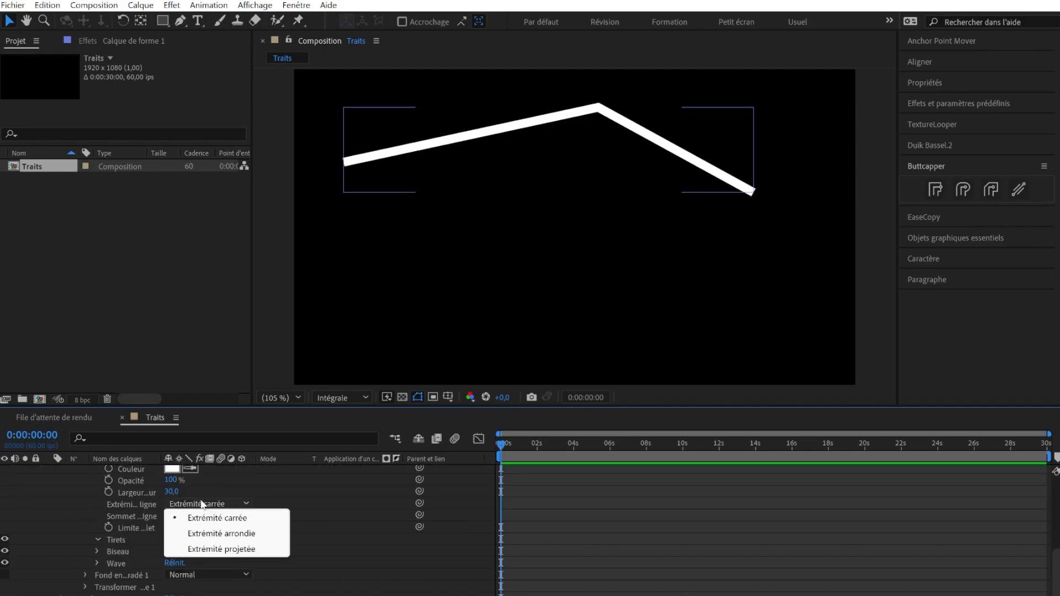
click(230, 534)
click(223, 516)
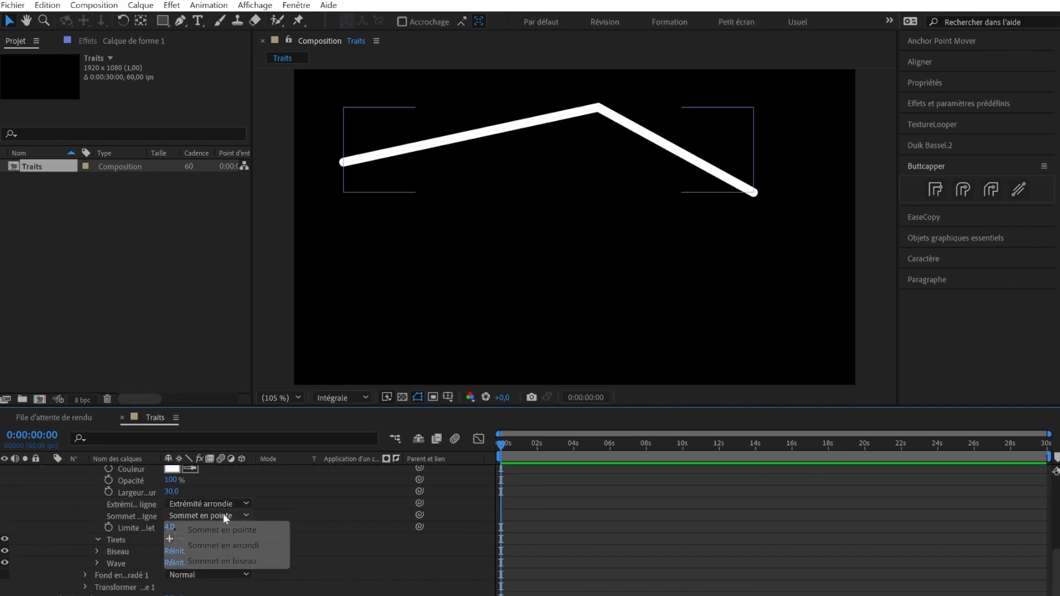
click(233, 545)
click(297, 537)
Enable Solo on shape layers 2 through 10 in the Traits composition, alongside the already soloed Calque de forme 1
click(23, 566)
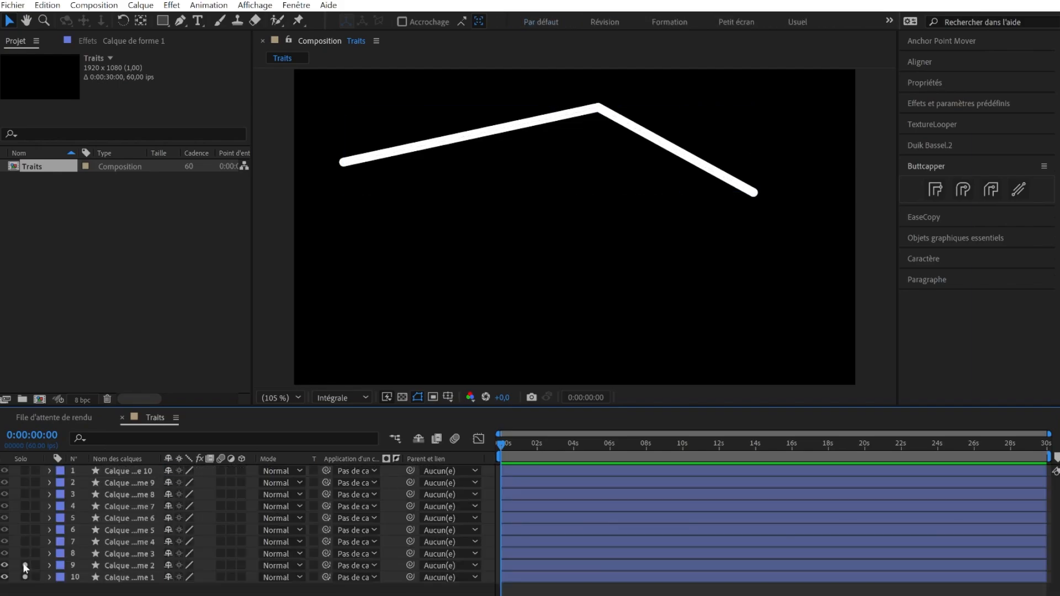
click(25, 553)
click(25, 542)
click(24, 530)
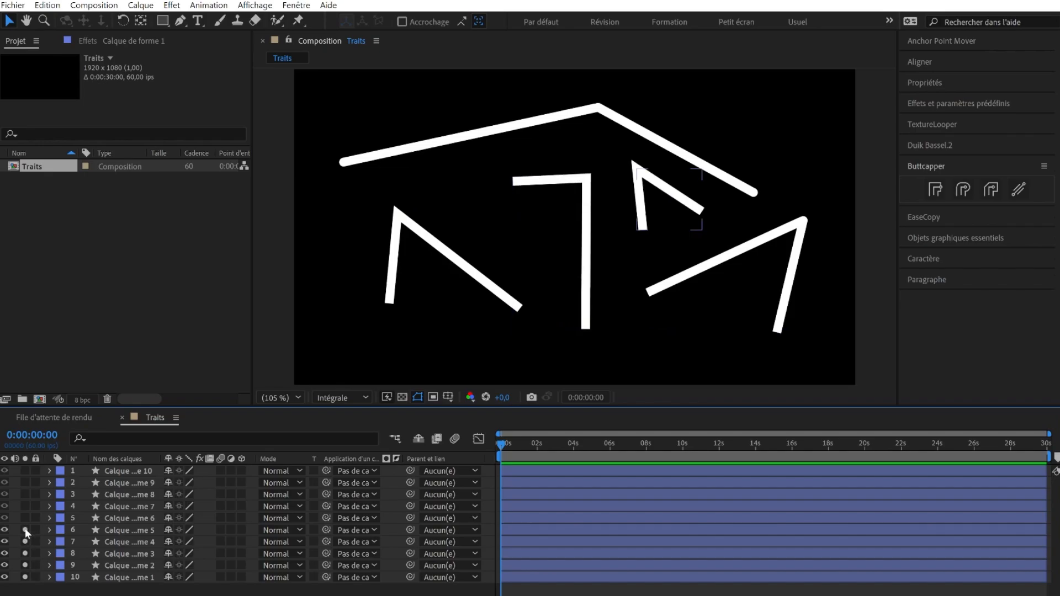
click(24, 518)
click(23, 506)
click(25, 495)
click(25, 482)
click(26, 471)
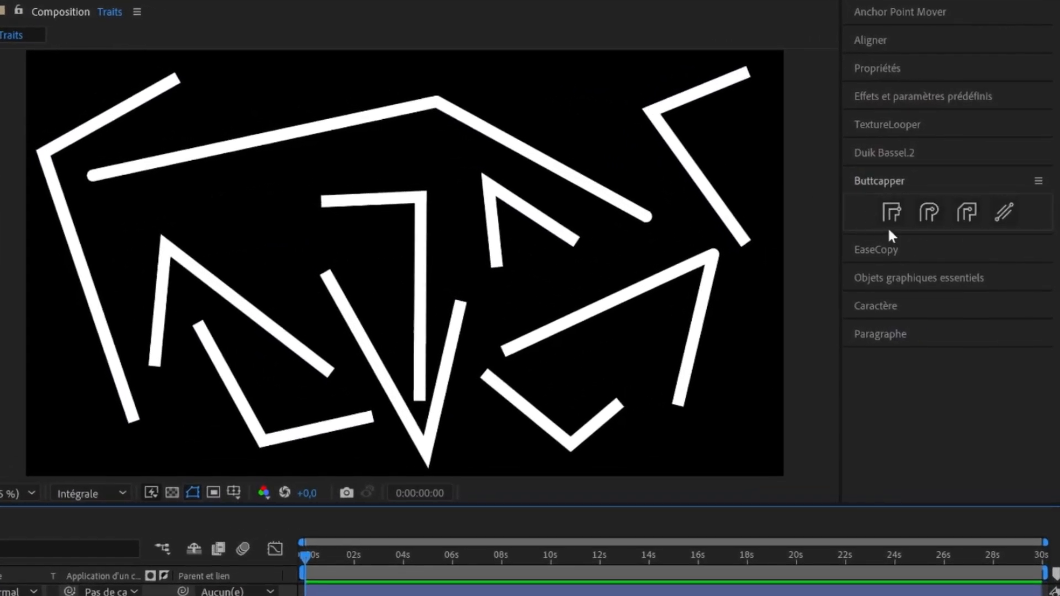
Select all layers and use Buttcapper to switch their stroke caps to butt, round and finally projecting
key(ctrl+a)
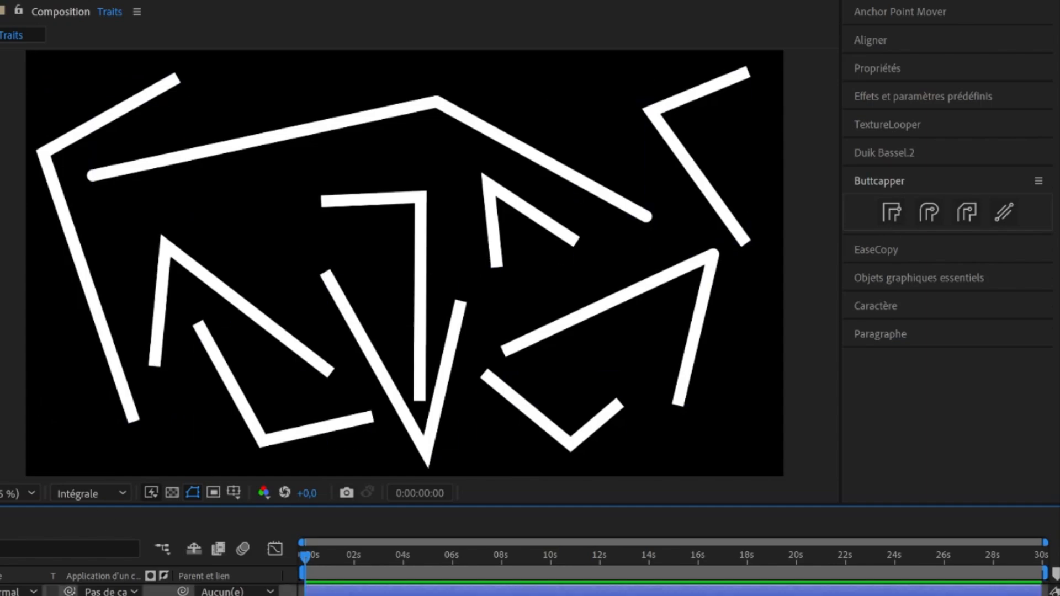
click(892, 213)
click(930, 216)
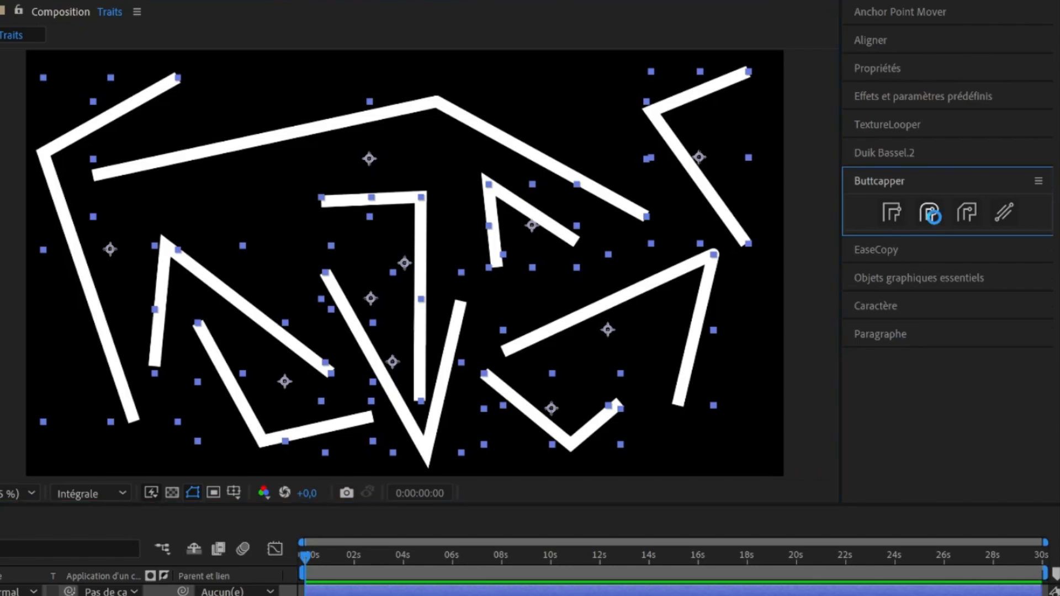
click(965, 222)
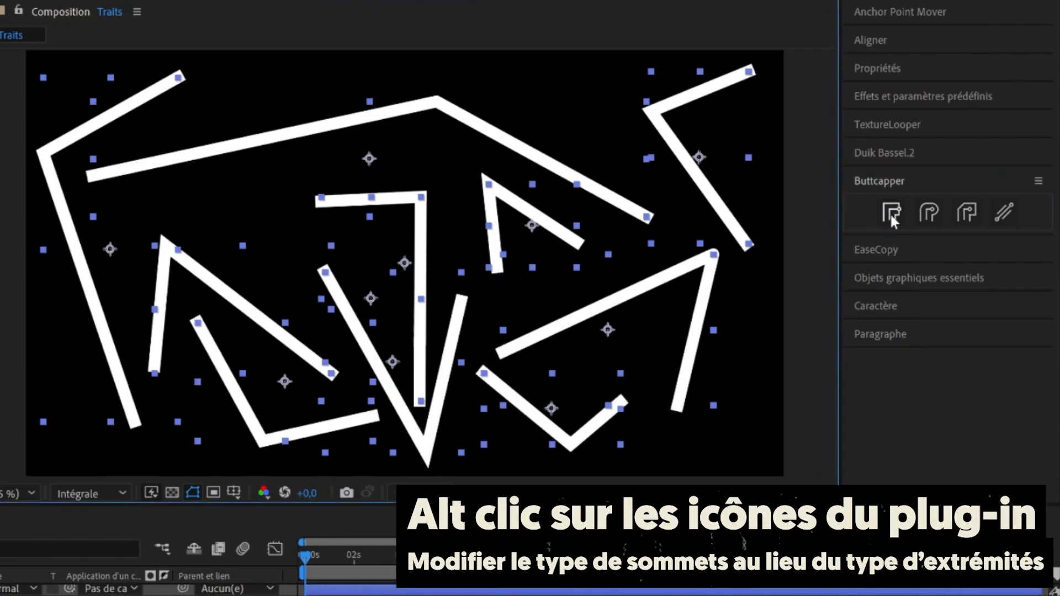
Use Buttcapper to change the line joins of all selected strokes to round and to bevel
alt+click(918, 215)
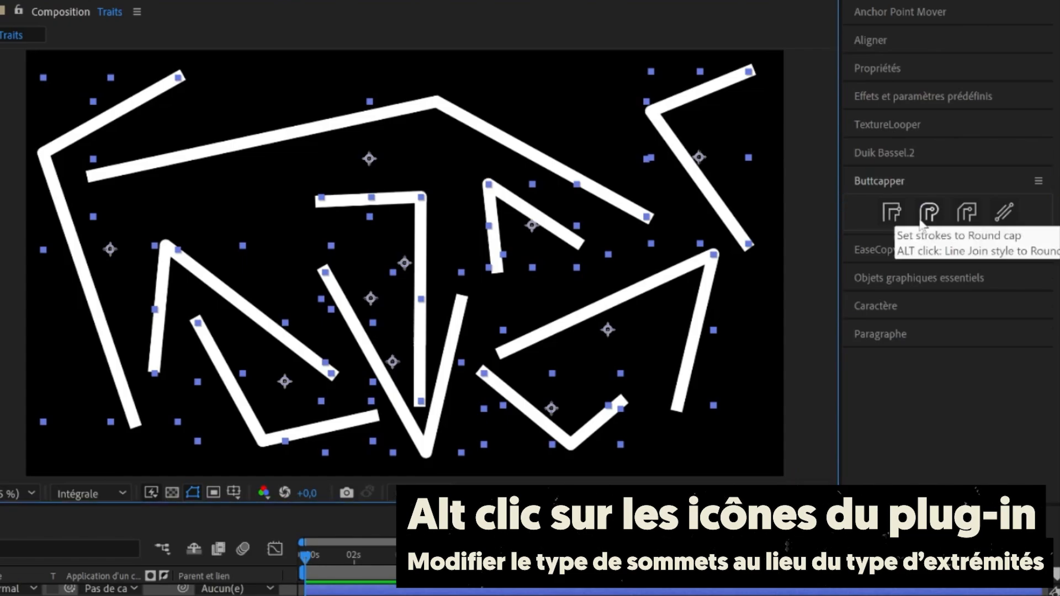
alt+click(966, 213)
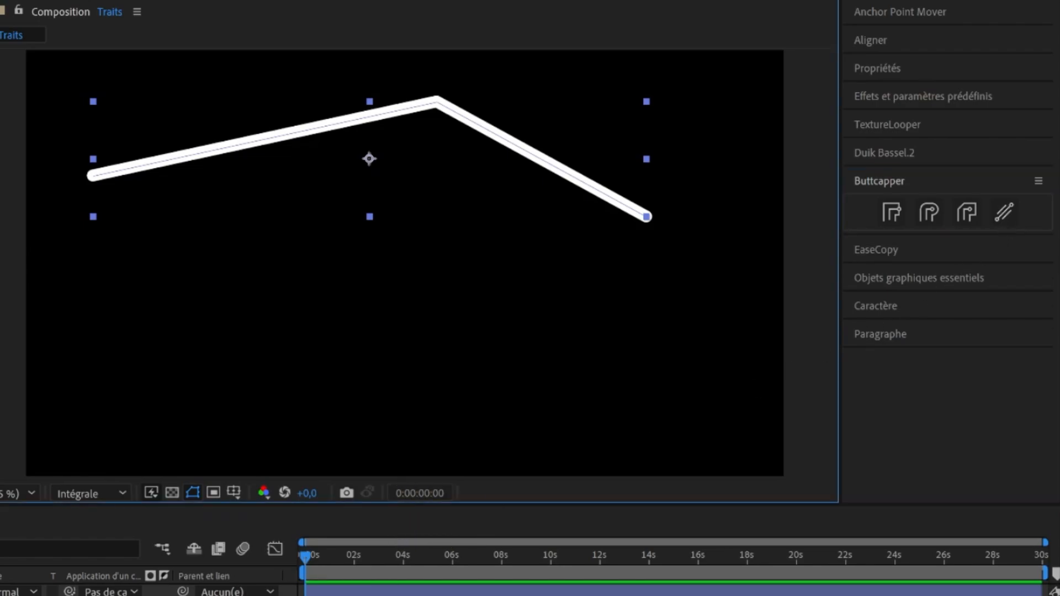
mouse_move(11, 595)
mouse_down()
mouse_move(105, 595)
mouse_move(0, 595)
mouse_move(35, 595)
mouse_up()
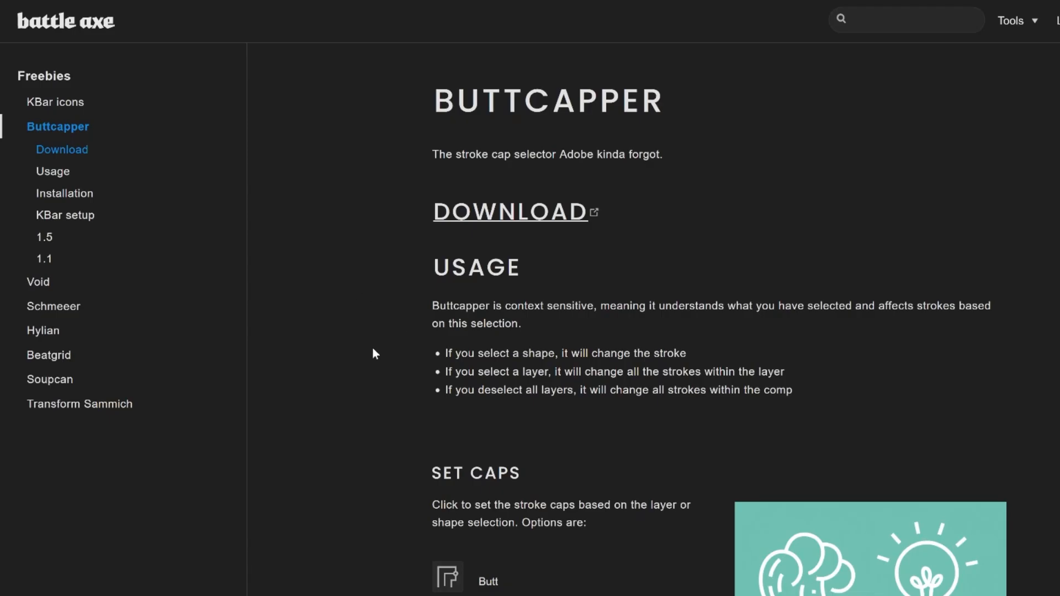
On the Battle Axe website, review the Buttcapper page's download, usage, caps, joins and Maintain Stroke Width sections
scroll(371, 254, down, 9)
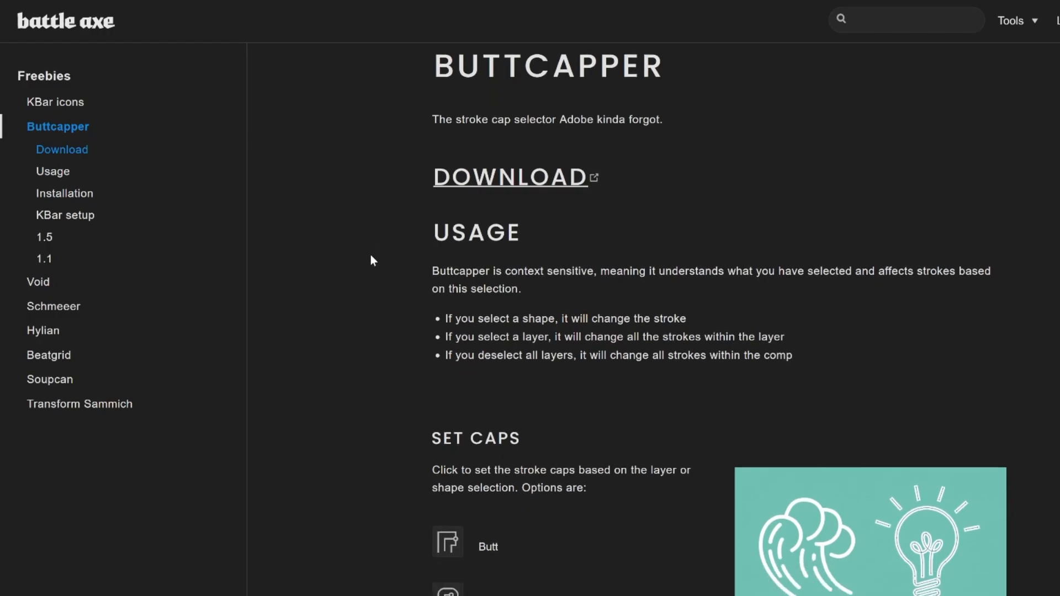
scroll(386, 254, down, 6)
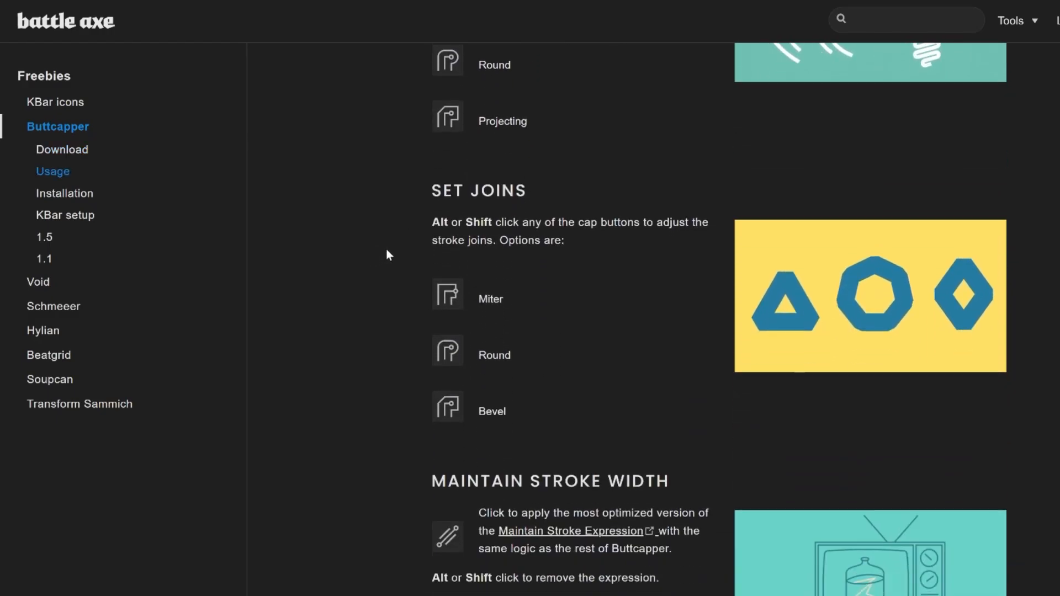
scroll(390, 246, down, 10)
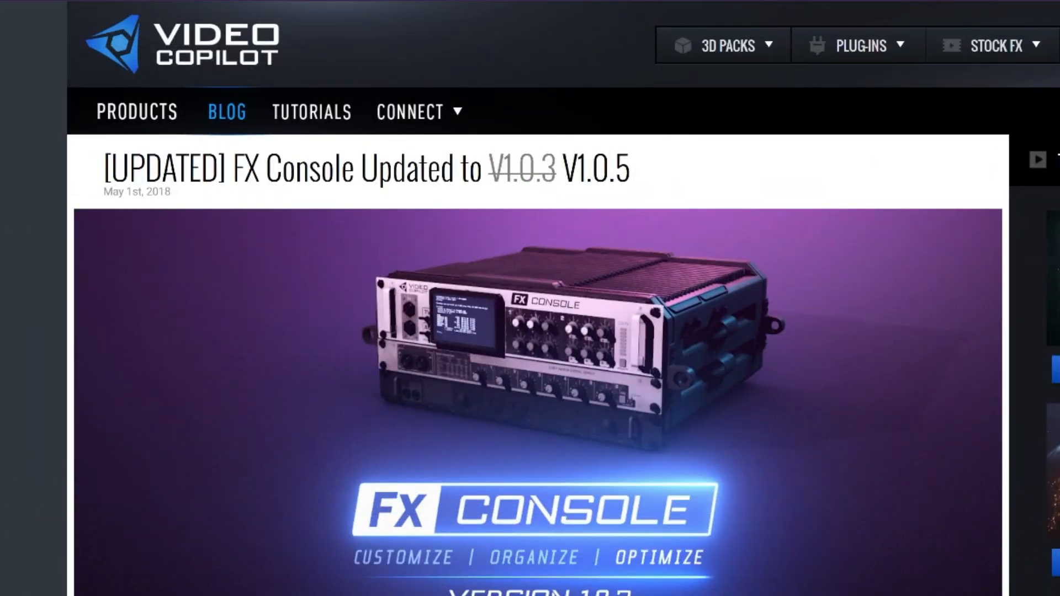
On the Video Copilot website, review the FX Console V1.0.5 post and its fixes and enhancements lists
scroll(530, 298, down, 1)
scroll(529, 298, down, 5)
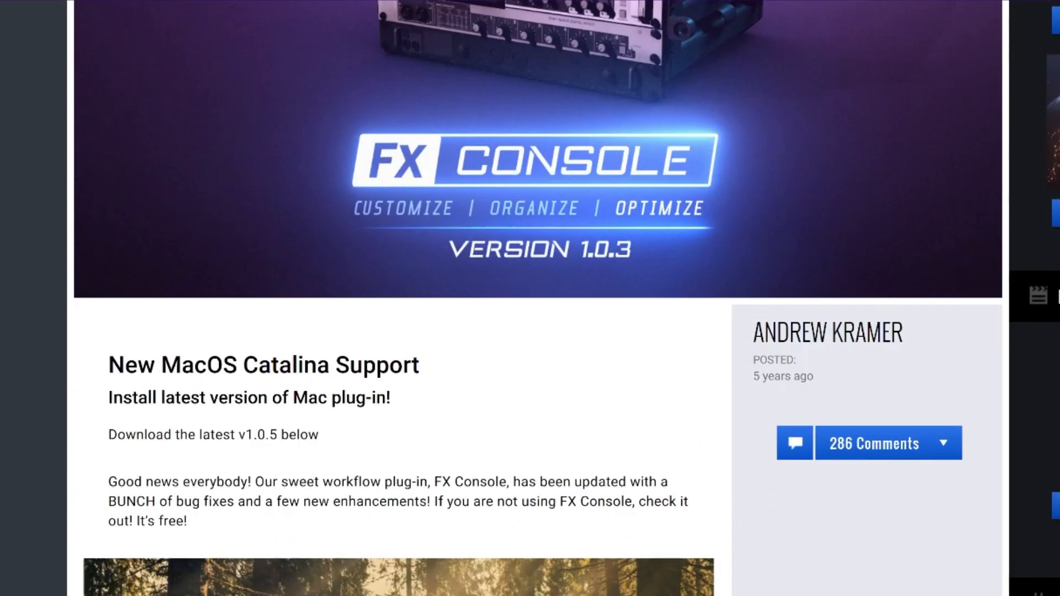
scroll(530, 298, down, 4)
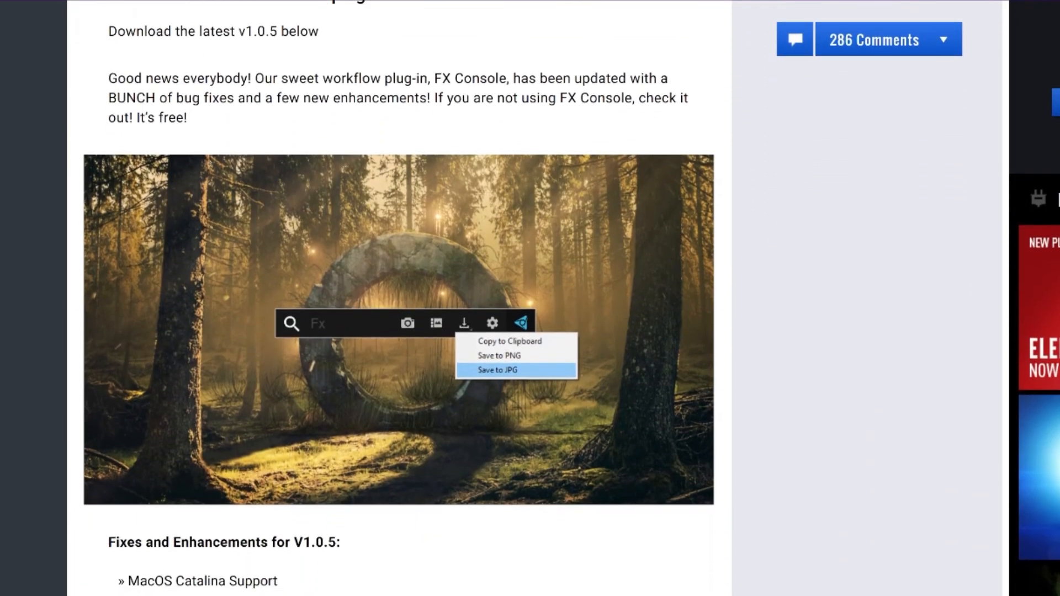
scroll(402, 552, down, 4)
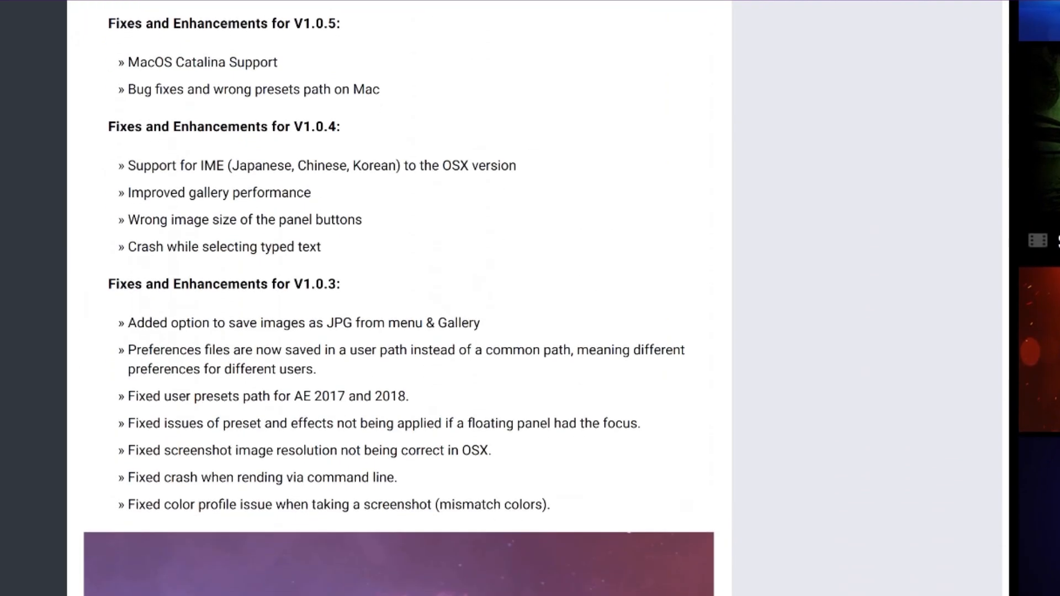
scroll(530, 298, down, 3)
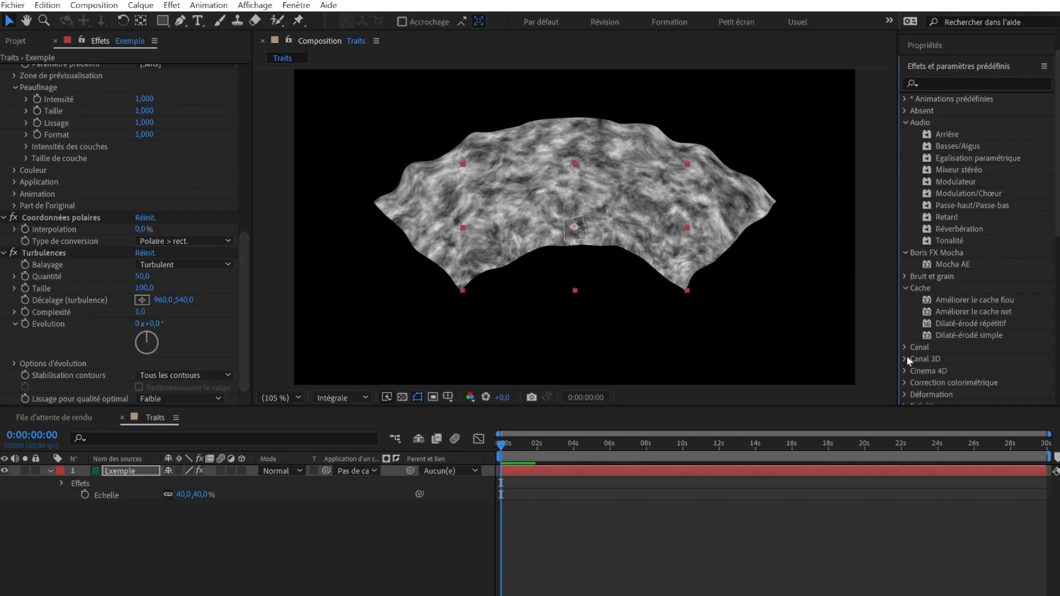
Back in After Effects, browse the effects listed in the Canal 3D category
click(905, 358)
scroll(930, 354, down, 2)
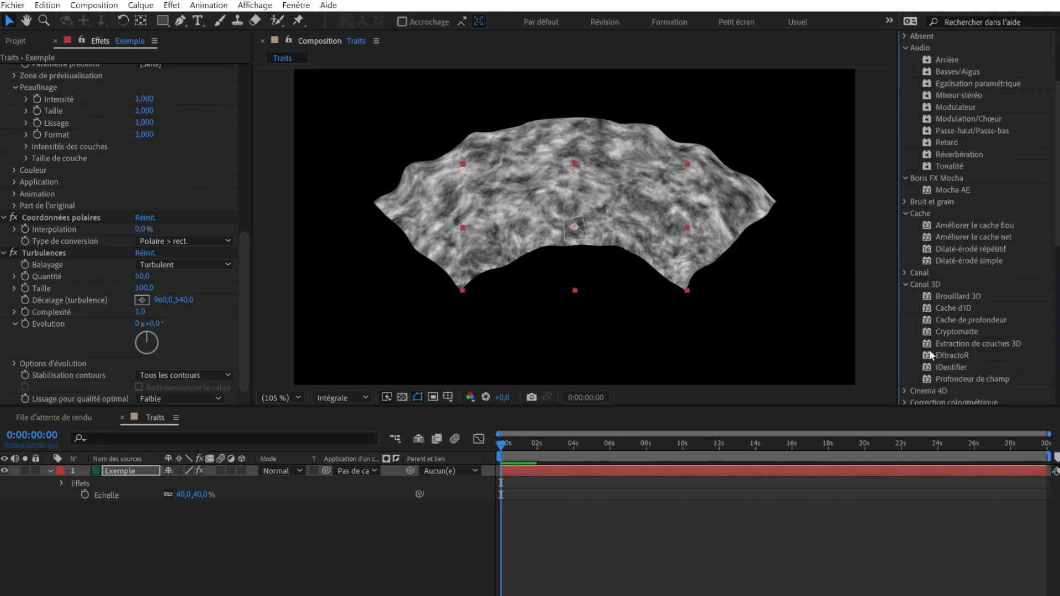
drag(296, 257, 141, 296)
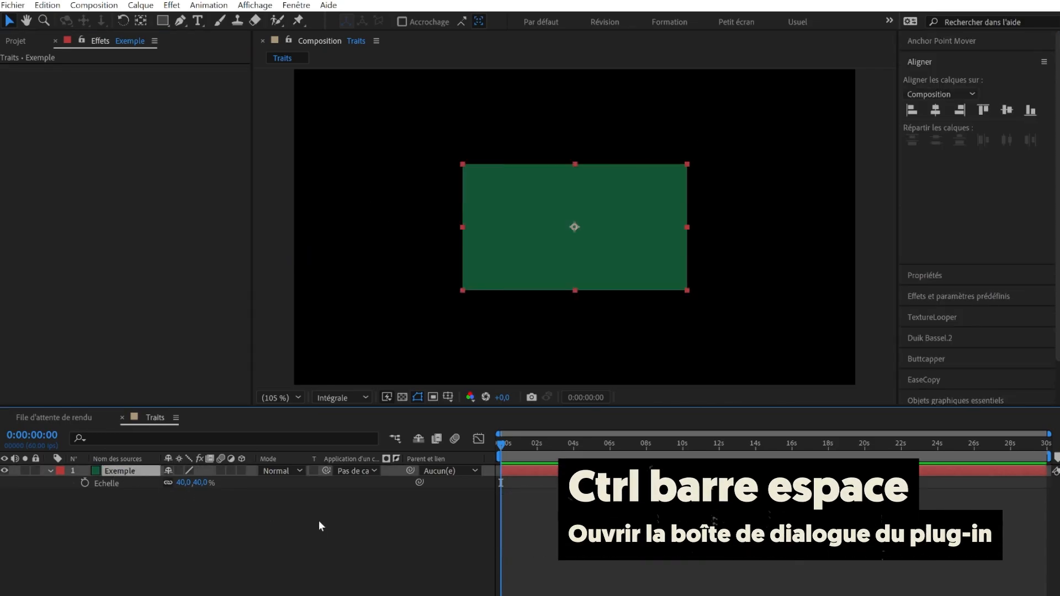
Use the FX Console search to apply the Teinte effect to the Exemple layer
key(ctrl+space)
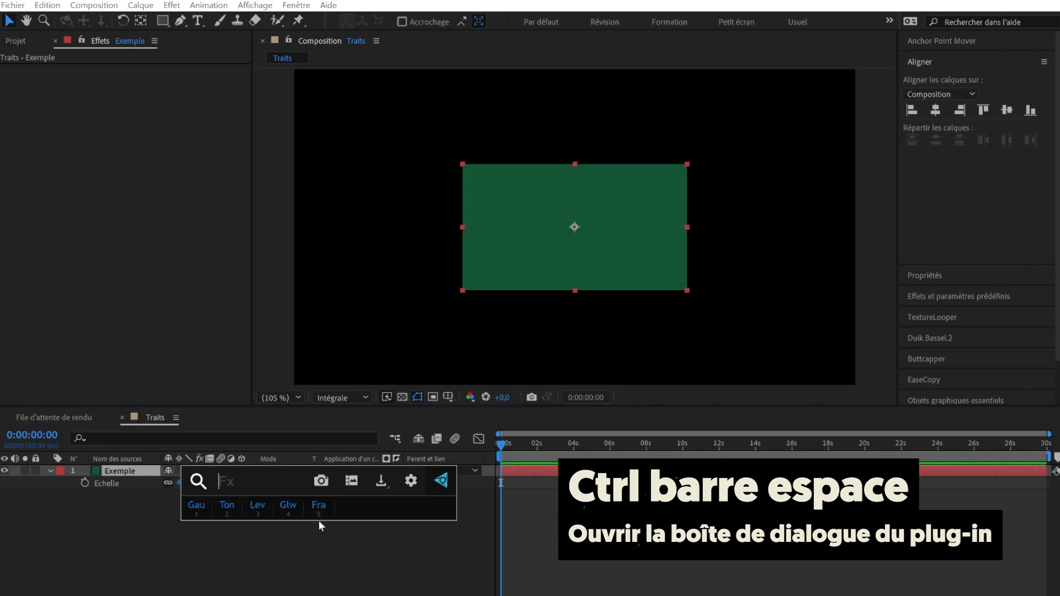
text(teinte)
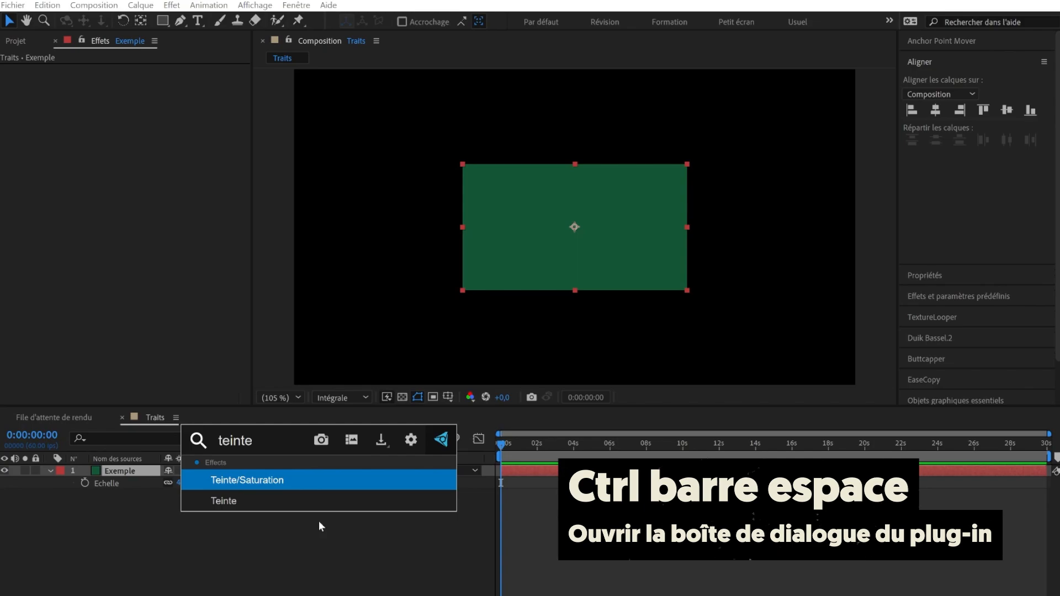
key(Down)
key(Return)
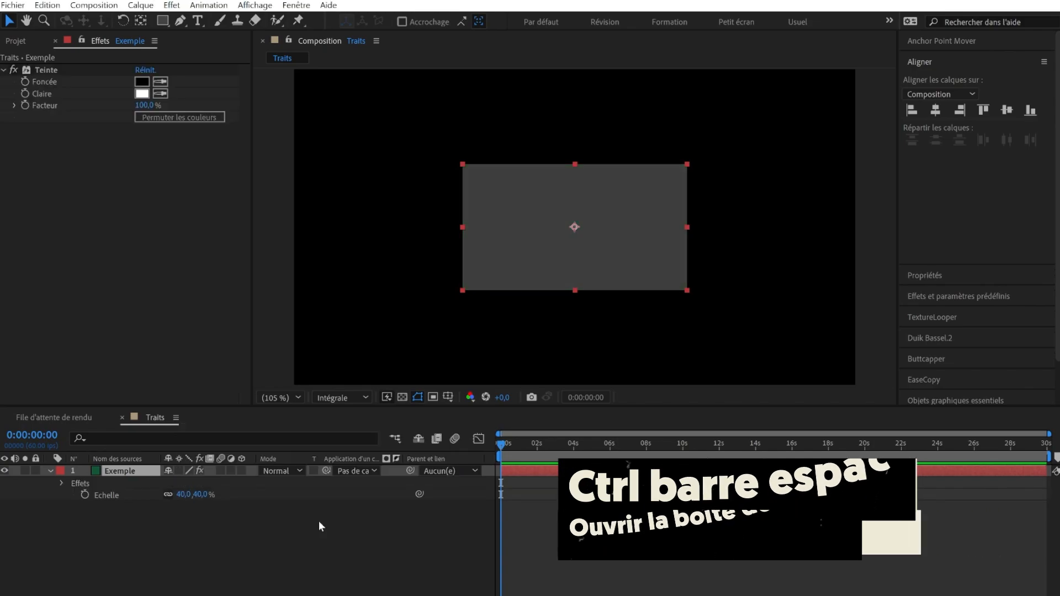
Find Bruit fractal in FX Console and add it to the Exemple layer
key(ctrl+space)
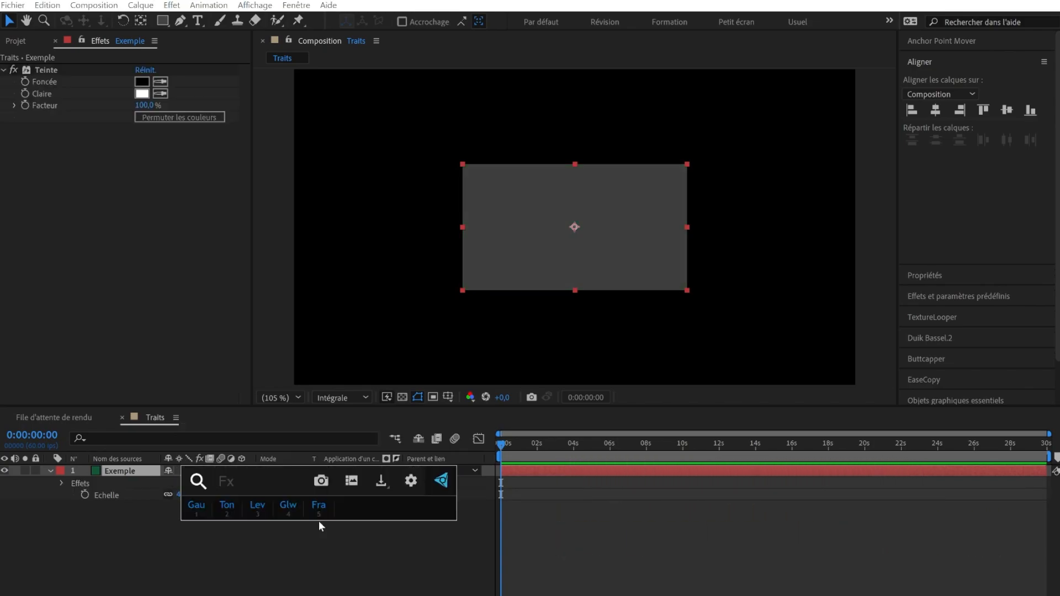
text(bruit fr)
key(Return)
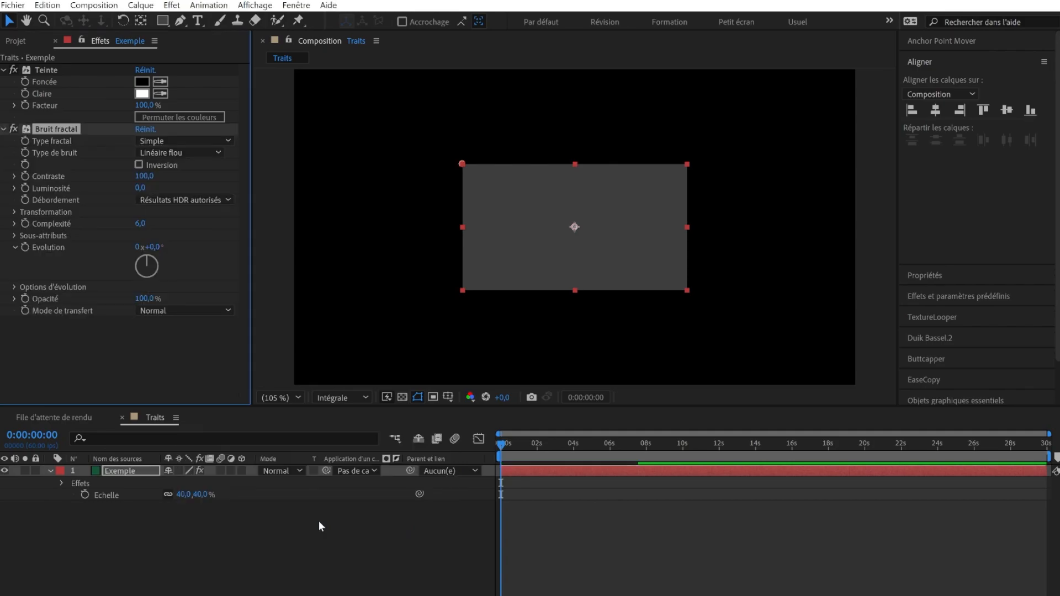
Use the FX Console search to apply the Déformation effect to the Exemple layer
key(ctrl+space)
text(déform)
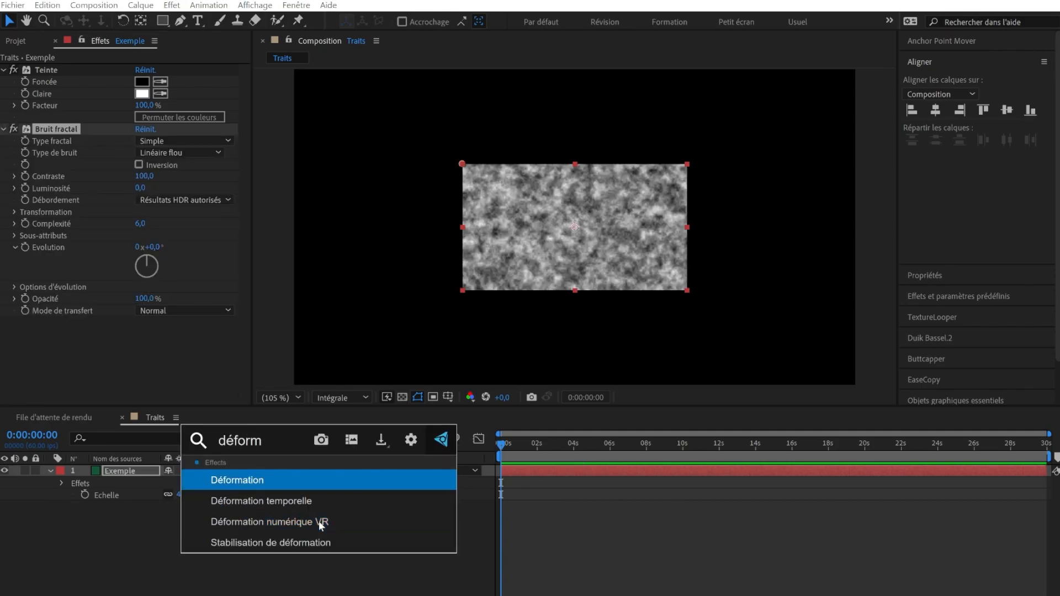
key(Return)
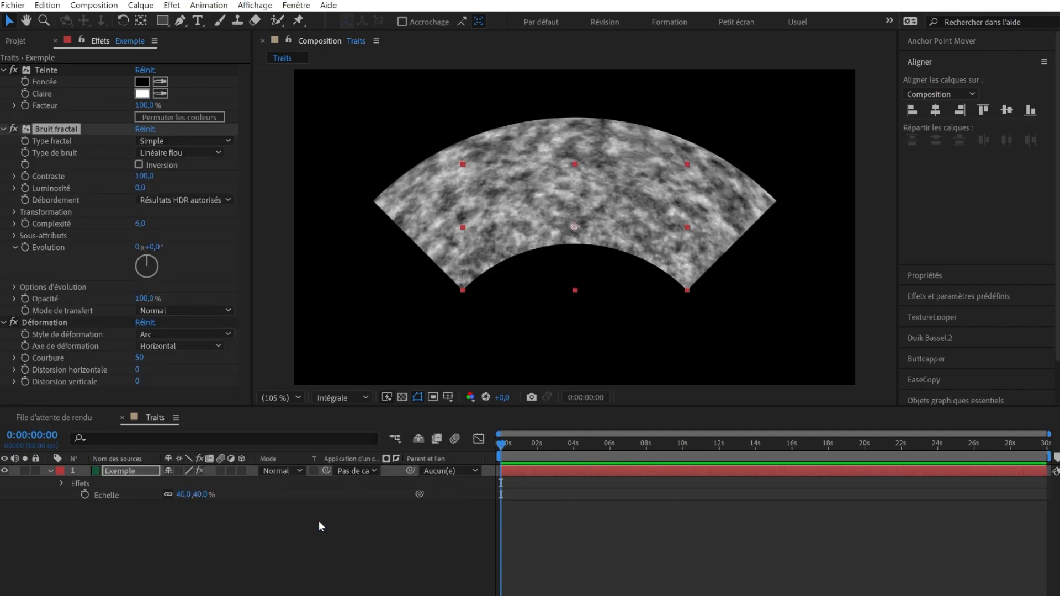
Search FX Console for "grain" and add the first matching effect to the Exemple layer
key(ctrl+space)
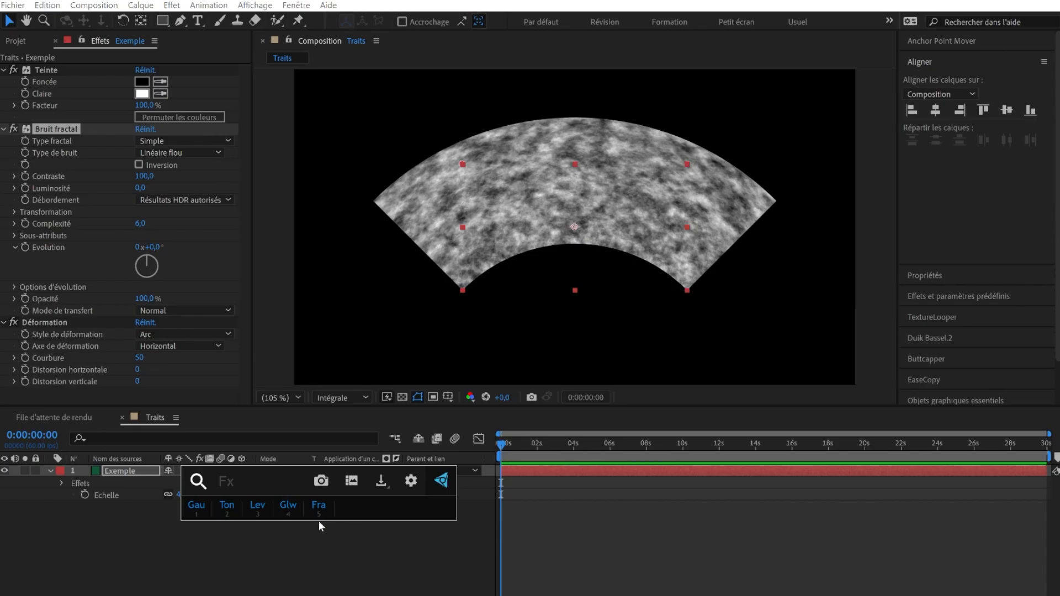
text(grain)
key(Return)
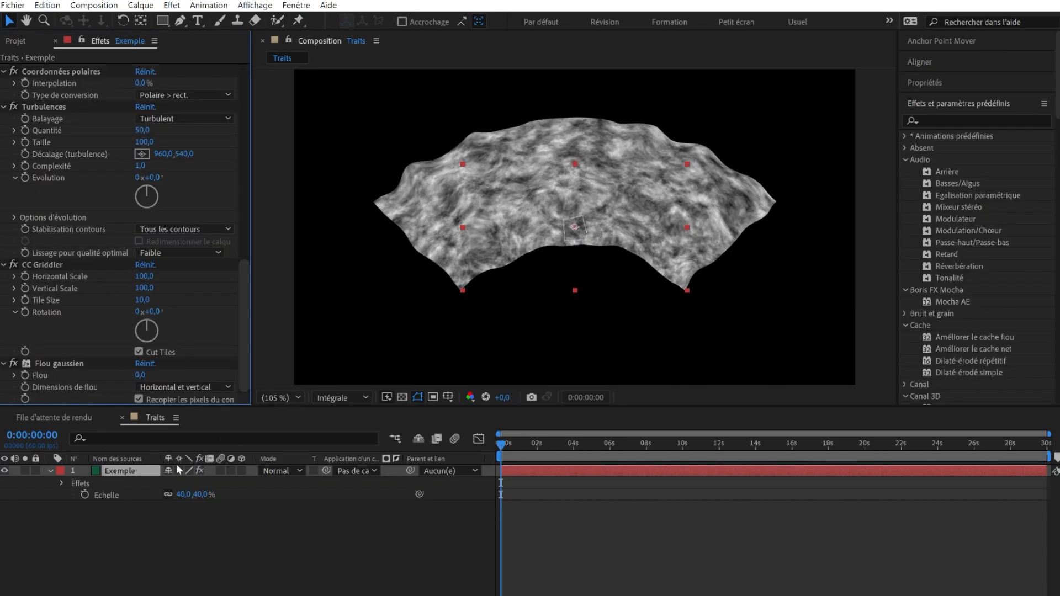
Bring up FX Console and open its settings
key(ctrl+space)
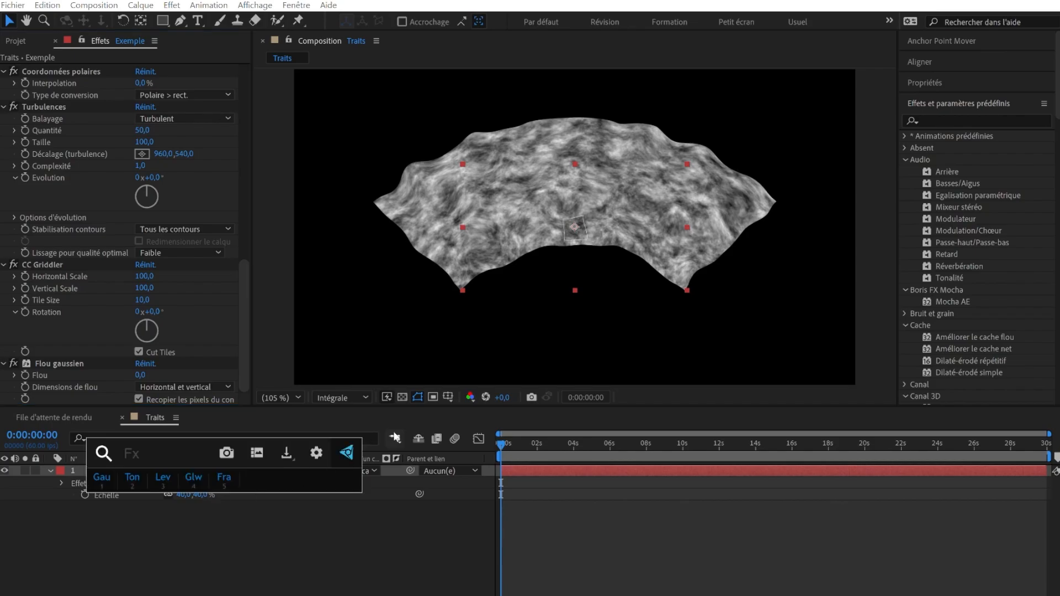
click(316, 453)
double_click(243, 313)
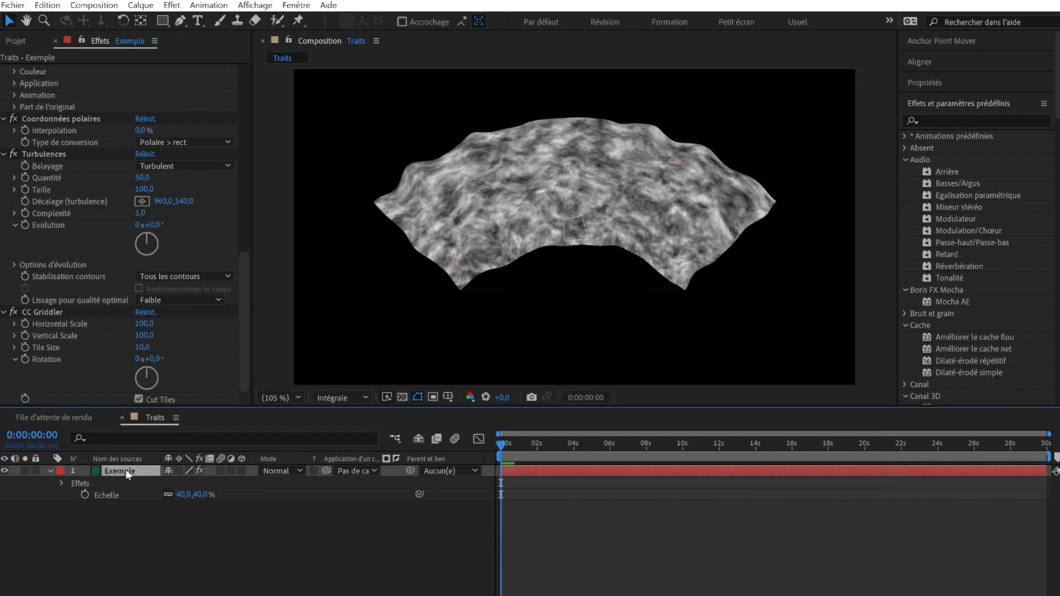
Apply Flou gaussien to the Exemple layer with FX Console's saved Gau shortcut, trying a blur of about 60,1 and undoing that value
key(ctrl+space)
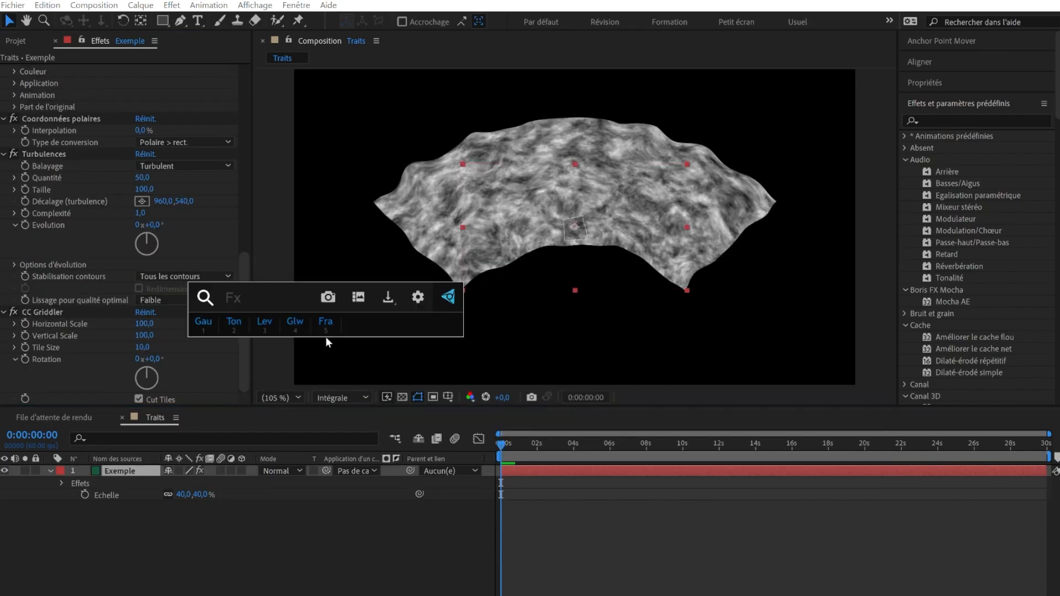
click(203, 322)
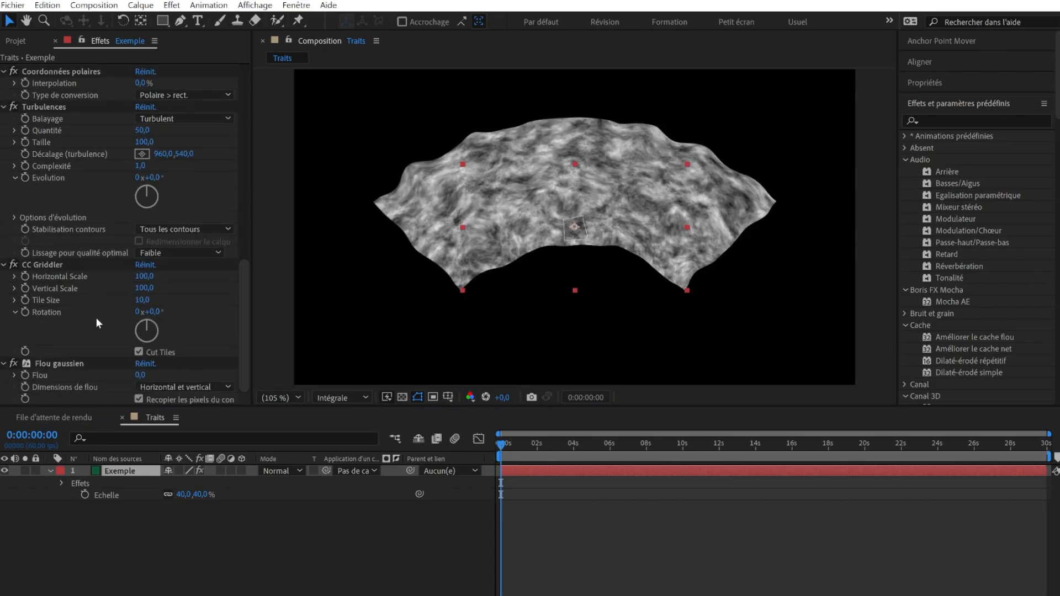
drag(137, 375, 546, 366)
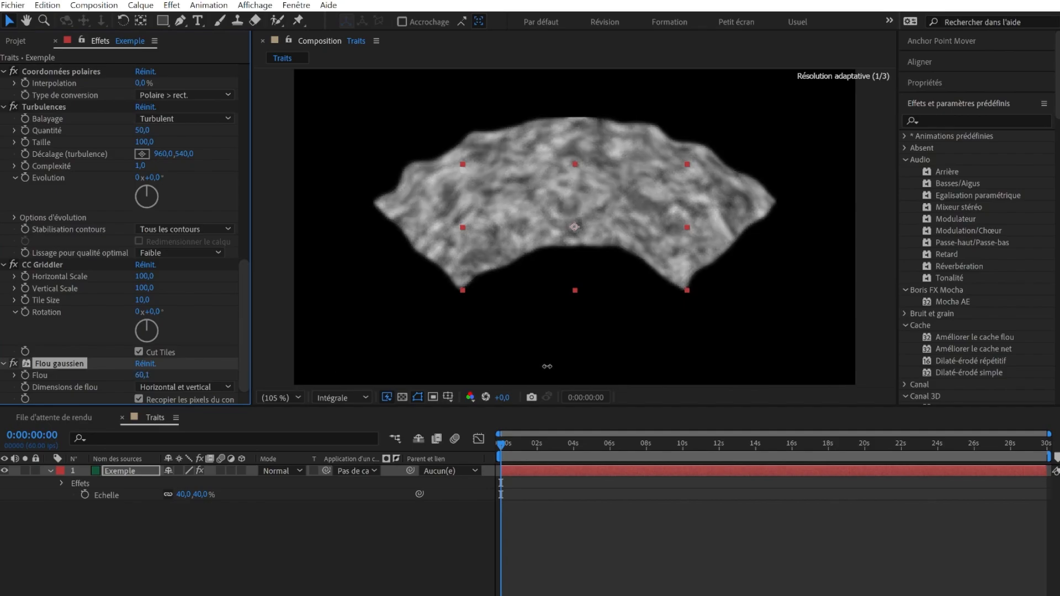
key(ctrl+z)
View FX Console's snapshot option and compare it with the composition's built-in command for saving the current frame as a file
key(ctrl+space)
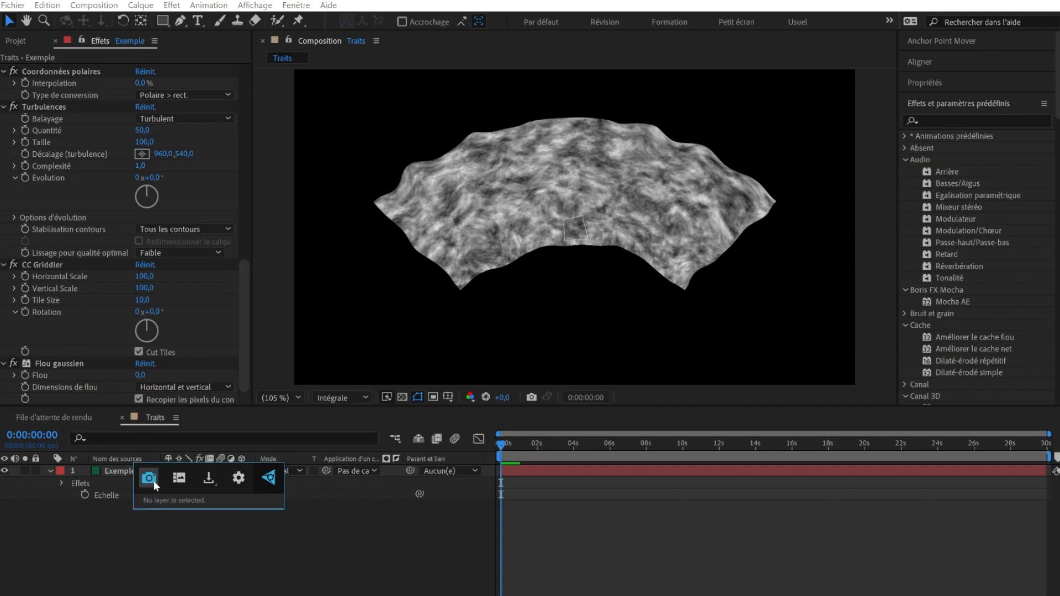
click(98, 5)
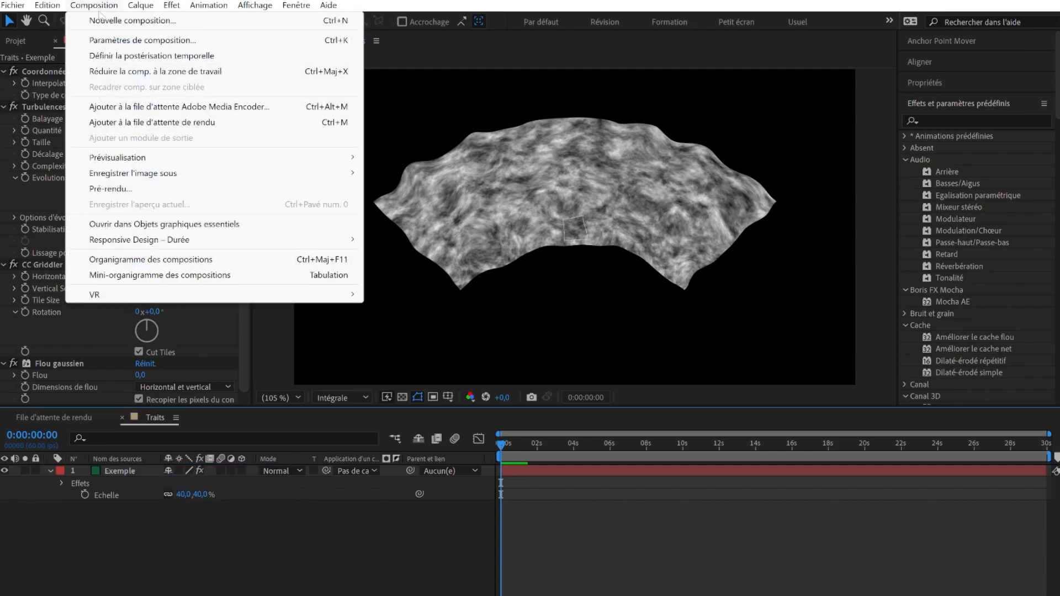
mouse_move(267, 176)
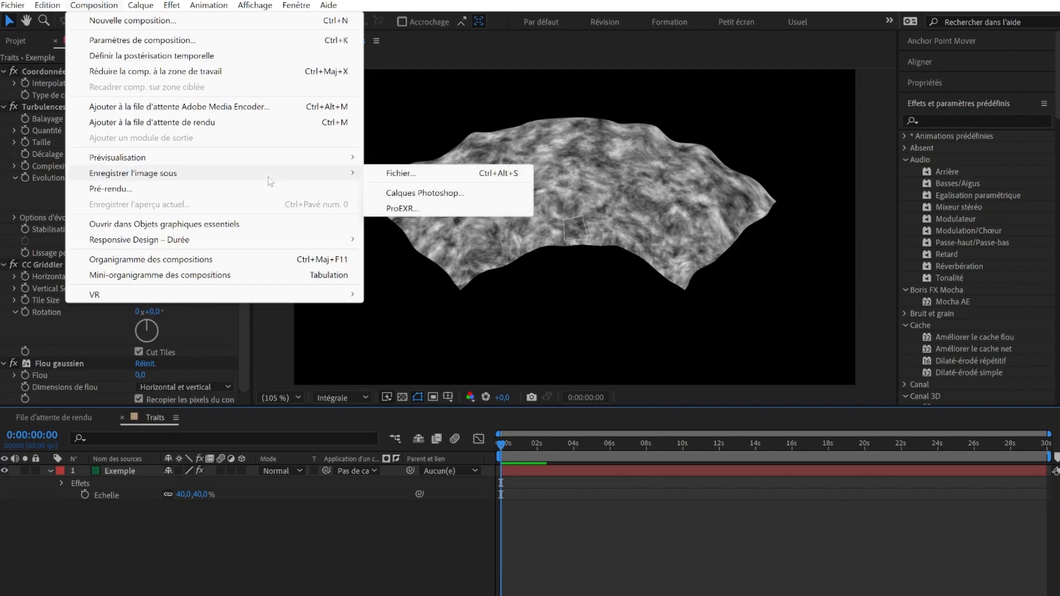
click(396, 174)
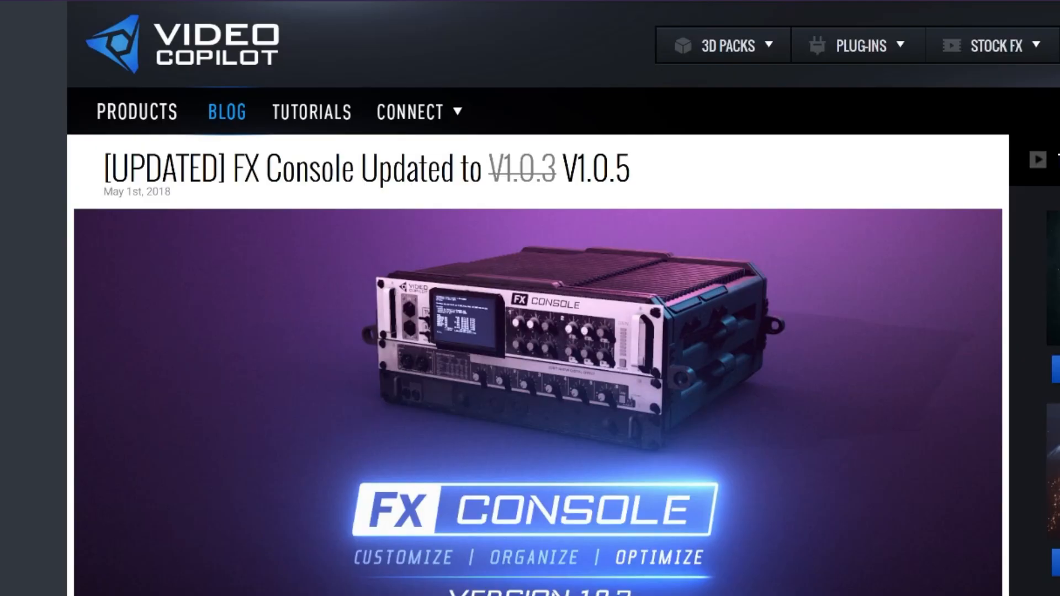
On the Video Copilot website, find the Windows and Apple downloads for the FX Console V1.0.5 plug-in
scroll(607, 563, down, 20)
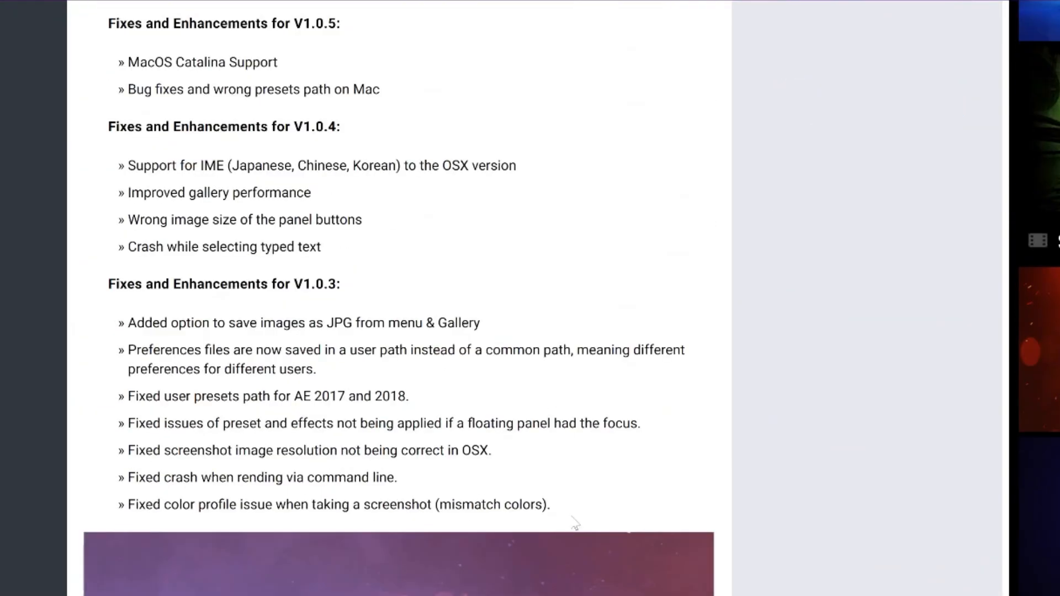
scroll(816, 455, down, 9)
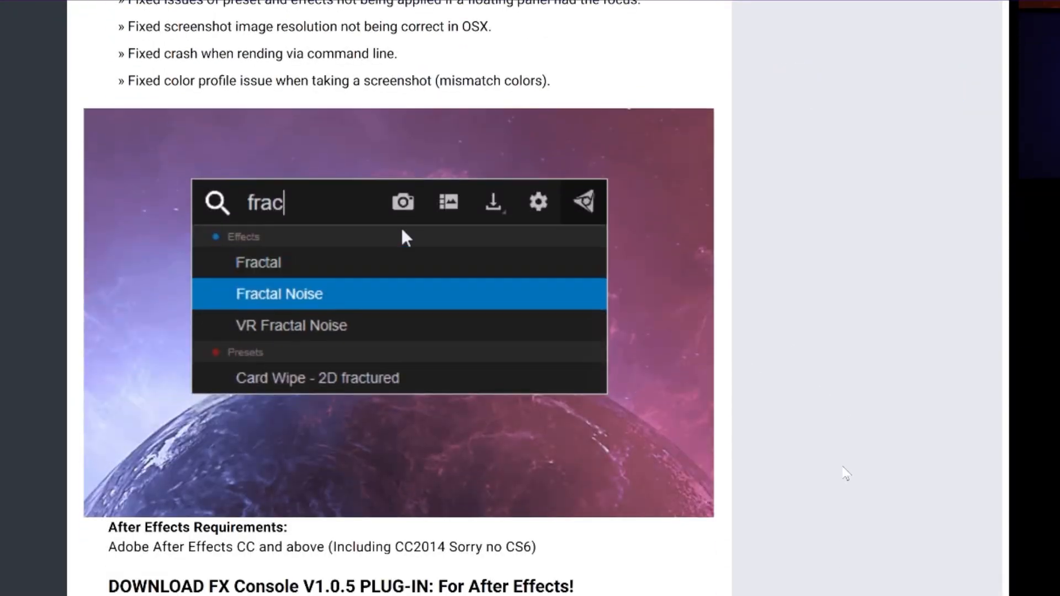
scroll(872, 474, down, 4)
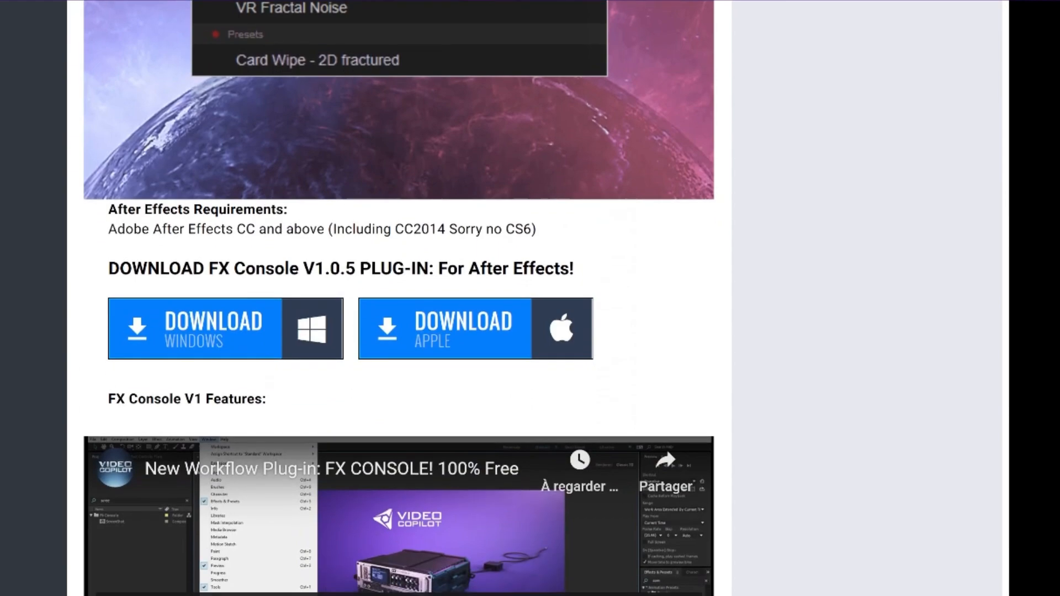